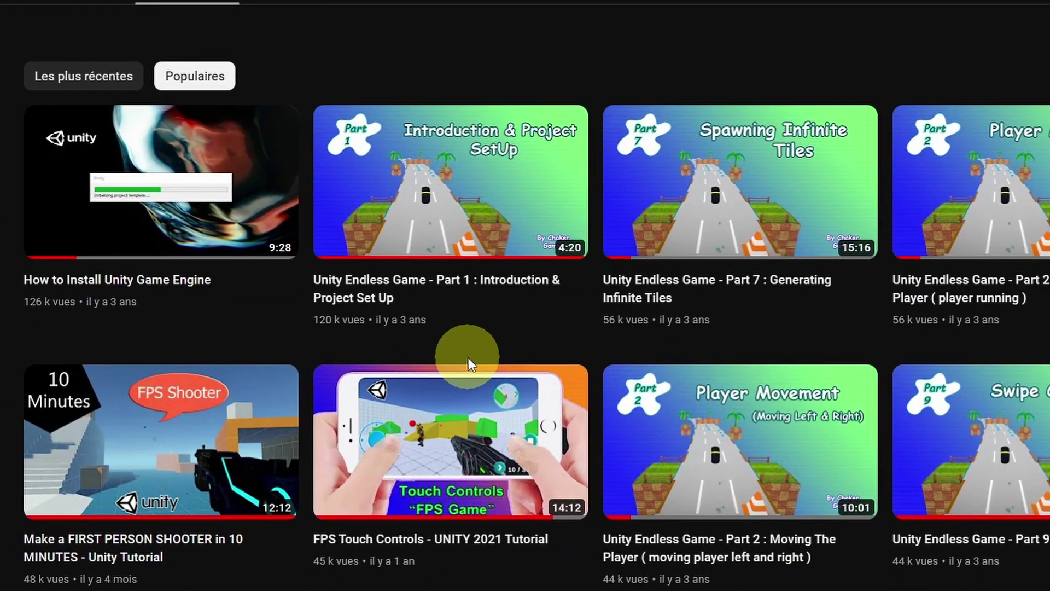
# Playtest the endless runner, sliding under barriers and switching lanes to collect gems until game over
pyautogui.moveTo(394, 316)
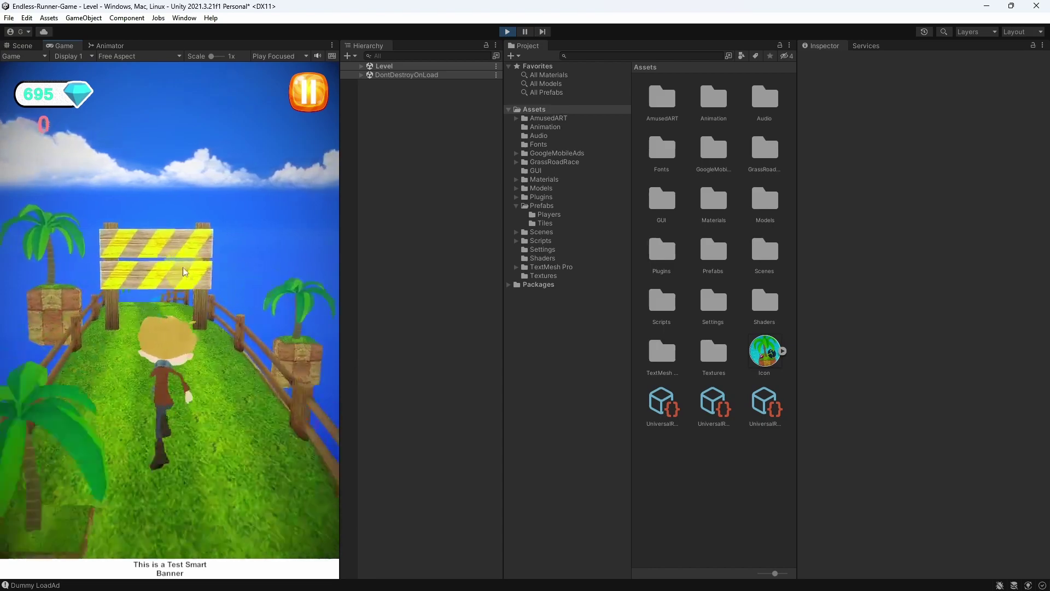
pyautogui.moveTo(185, 271); pyautogui.dragTo(192, 429)
pyautogui.click(60, 385)
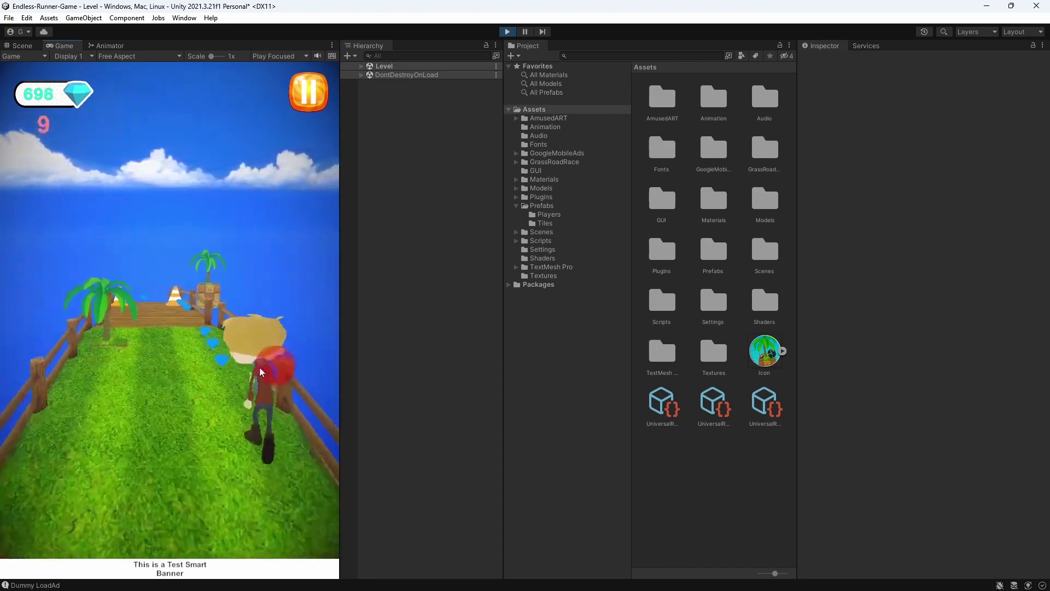
pyautogui.moveTo(261, 372)
pyautogui.mouseDown()
pyautogui.moveTo(176, 375)
pyautogui.moveTo(187, 281)
pyautogui.moveTo(174, 252)
pyautogui.mouseUp()
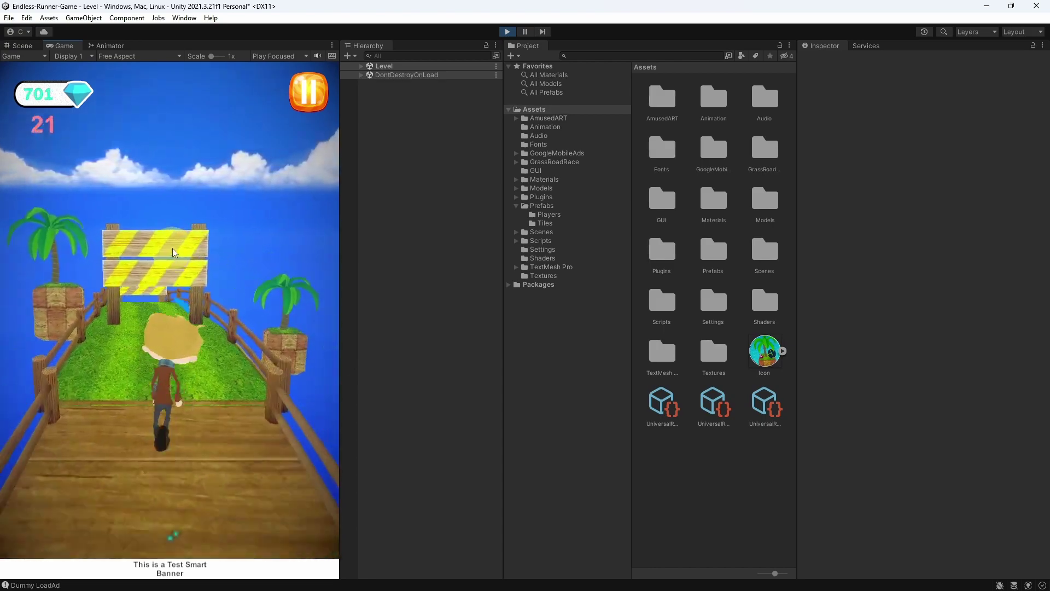
pyautogui.click(206, 438)
pyautogui.moveTo(206, 417); pyautogui.dragTo(288, 409)
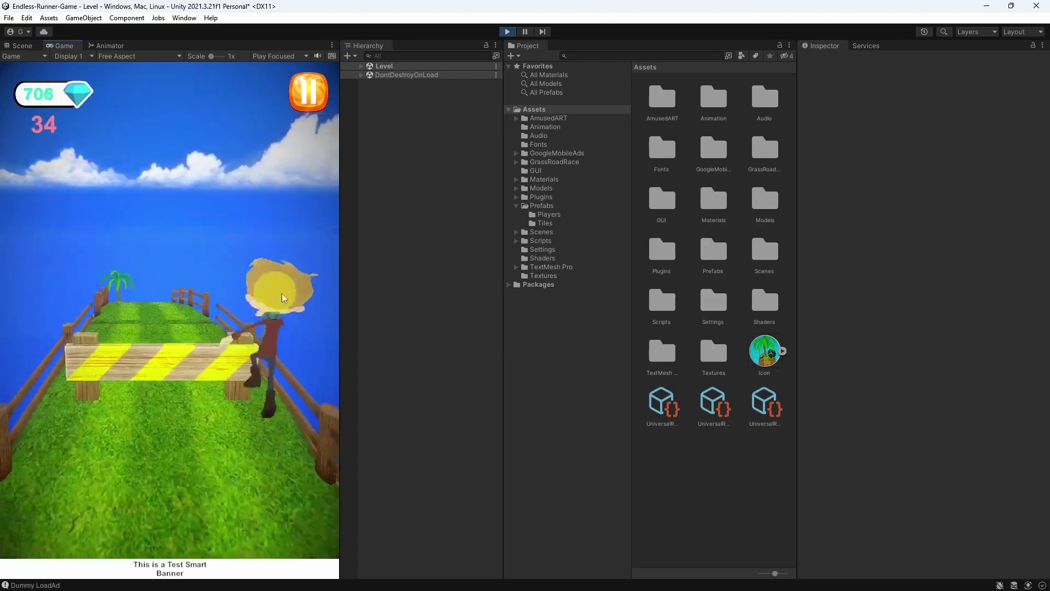
pyautogui.moveTo(284, 298); pyautogui.dragTo(168, 312)
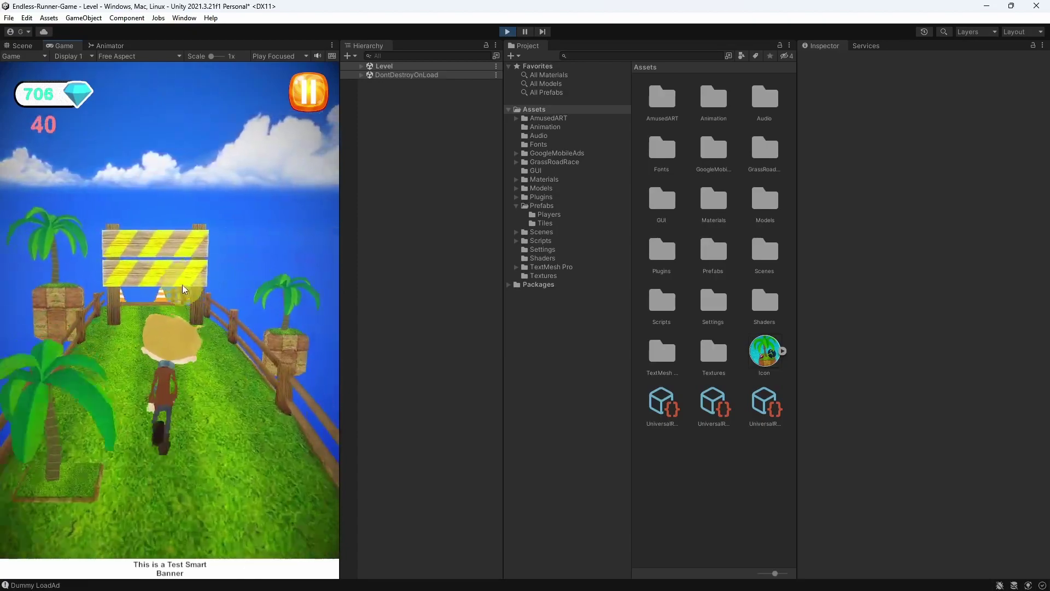
pyautogui.moveTo(300, 398); pyautogui.dragTo(111, 439)
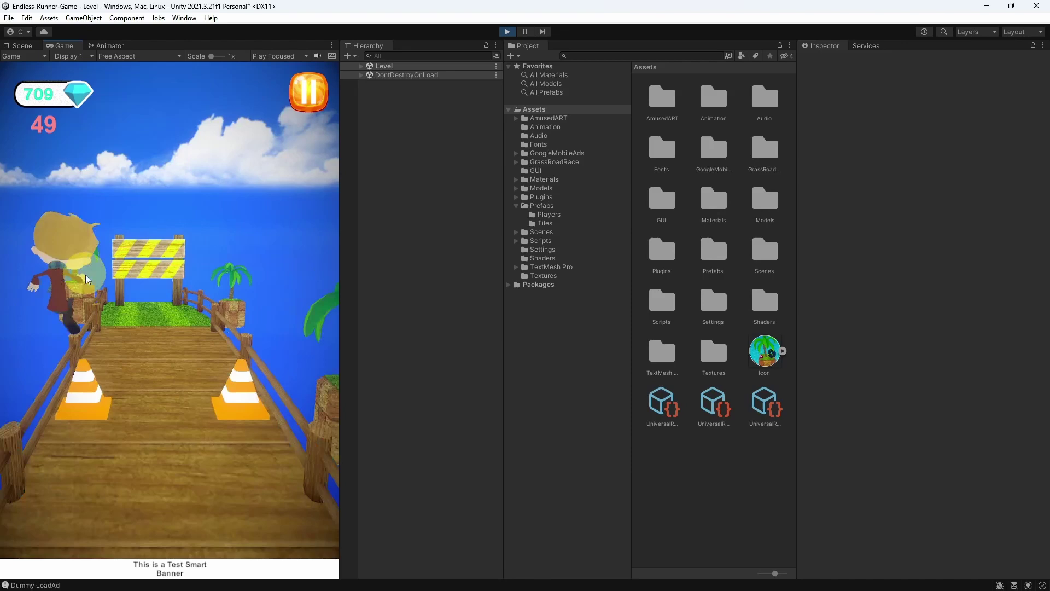
pyautogui.moveTo(184, 414); pyautogui.dragTo(195, 441)
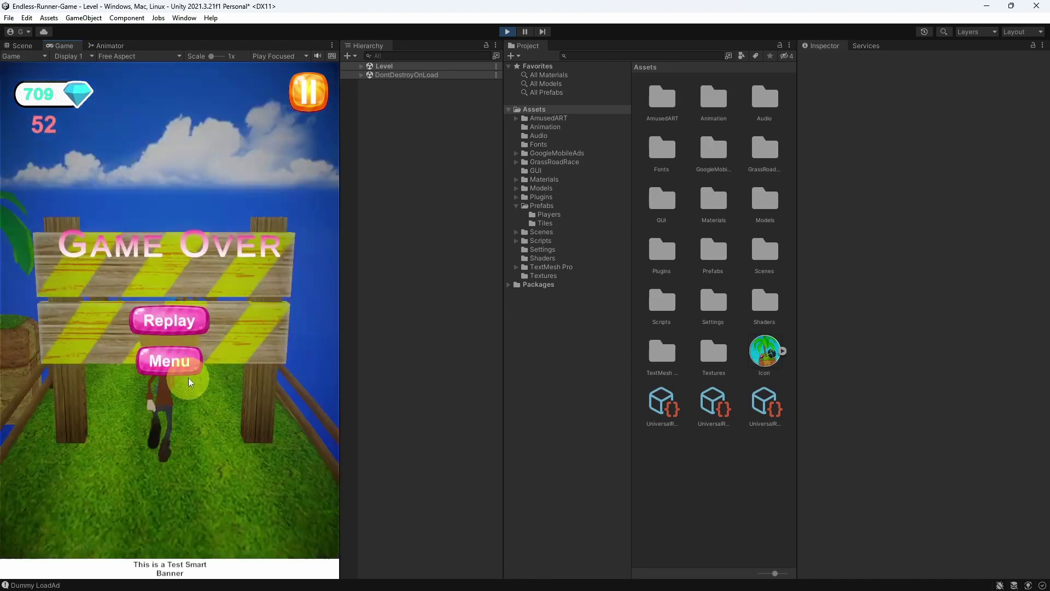
# Replay, pause, return to the menu, then start a new run with the pink-outfit runner
pyautogui.click(183, 326)
pyautogui.click(311, 87)
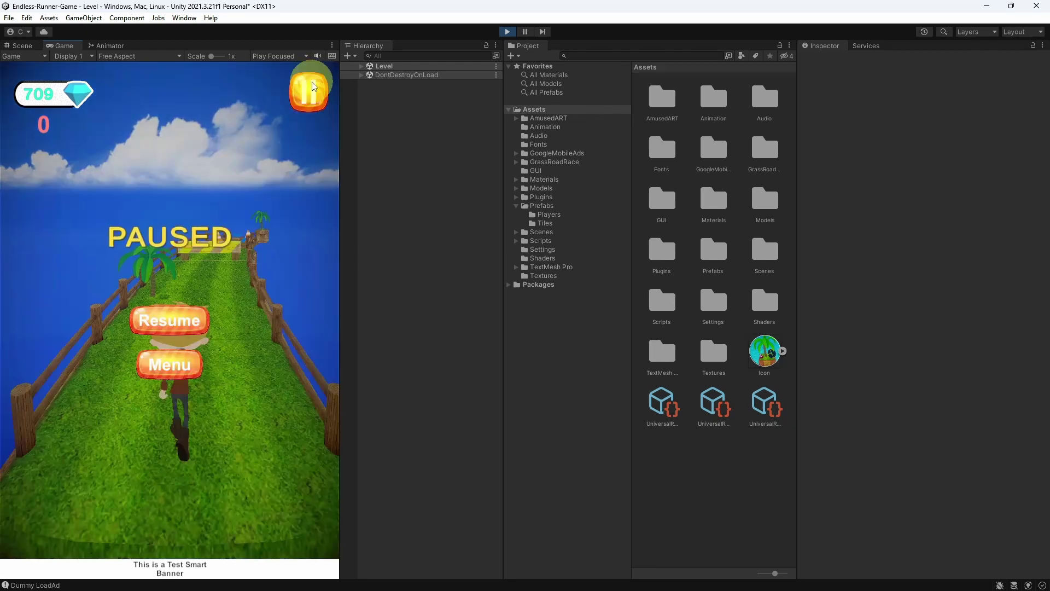
pyautogui.click(180, 378)
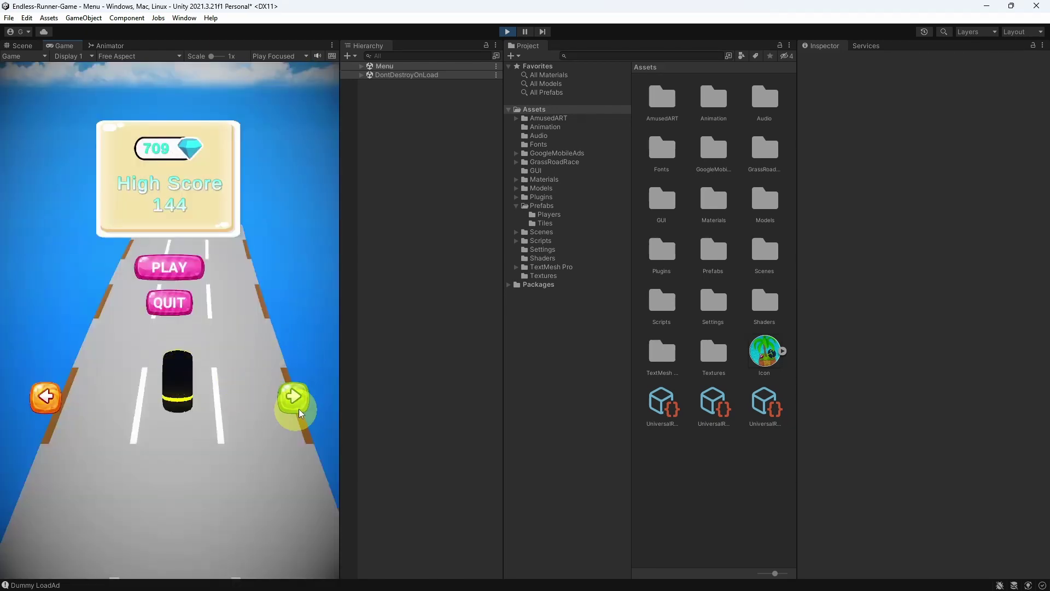
pyautogui.click(182, 276)
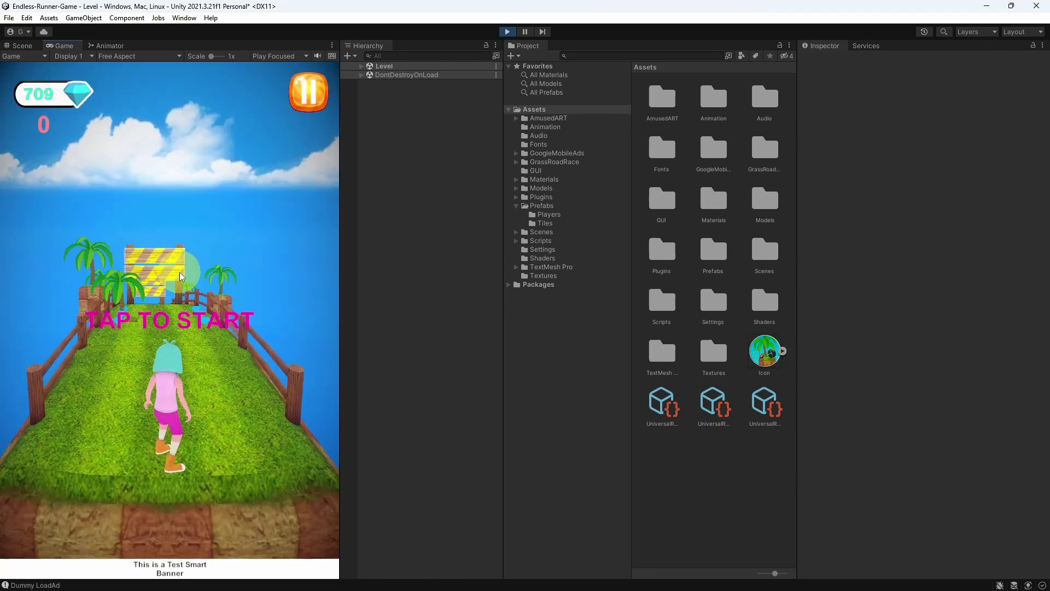
pyautogui.click(206, 476)
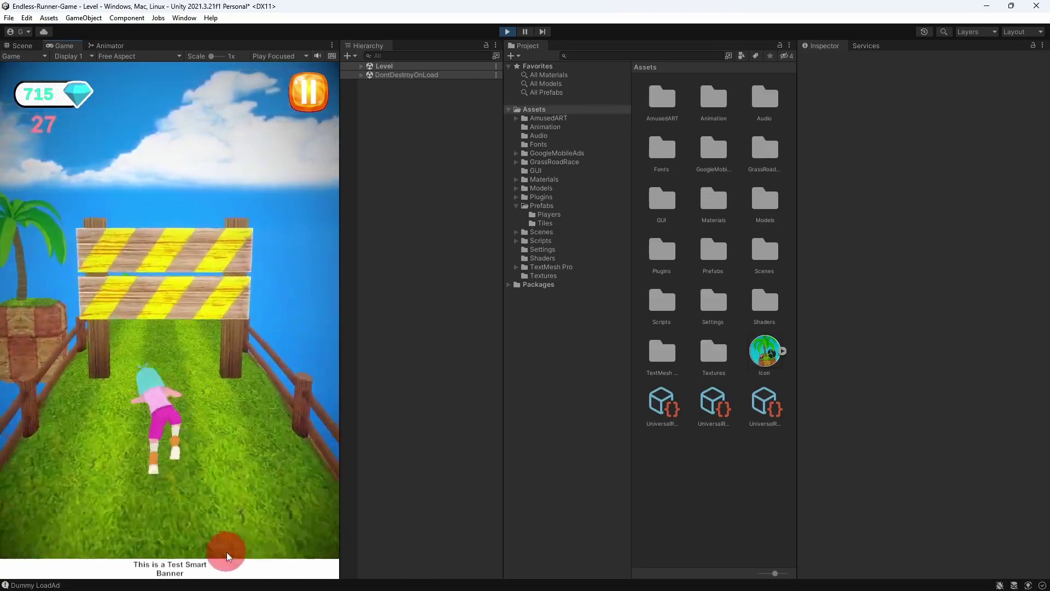
pyautogui.moveTo(225, 547); pyautogui.dragTo(228, 450)
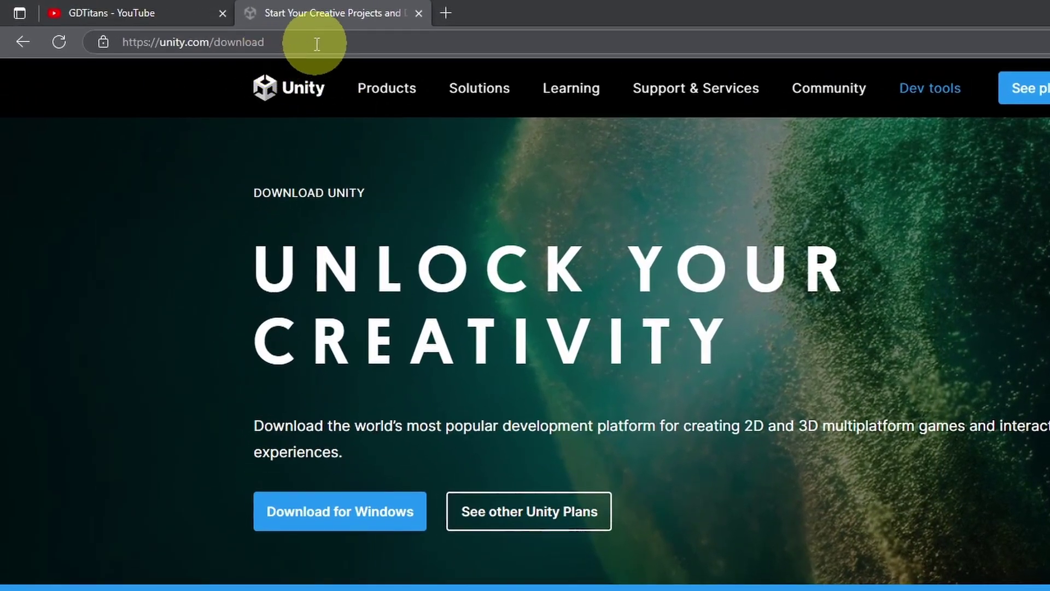
# Select the unity.com/download address, then return to the YouTube channel's Videos list
pyautogui.click(246, 33)
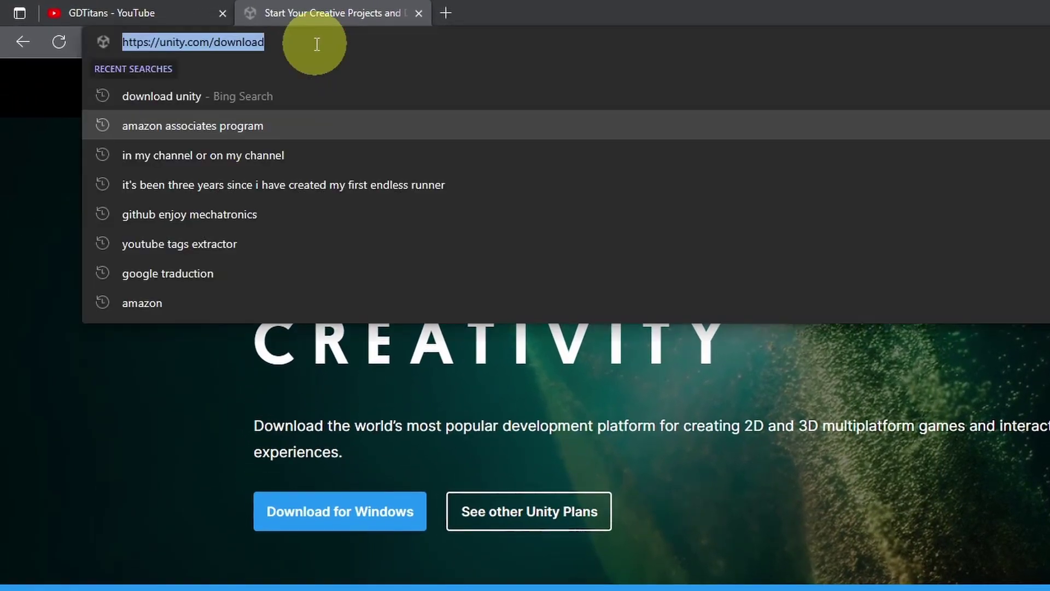
pyautogui.click(248, 34)
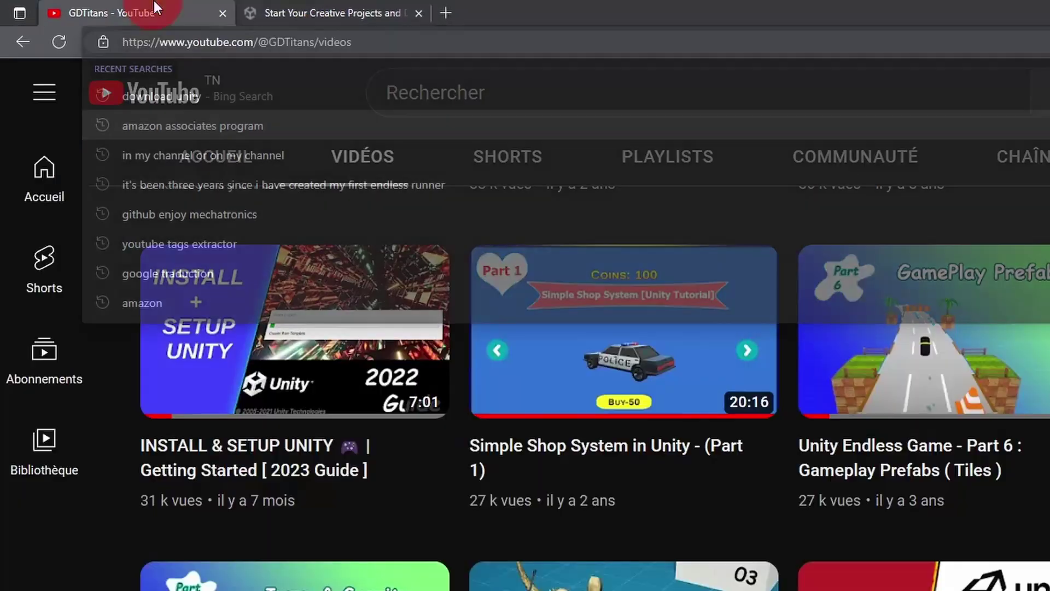
pyautogui.moveTo(304, 363)
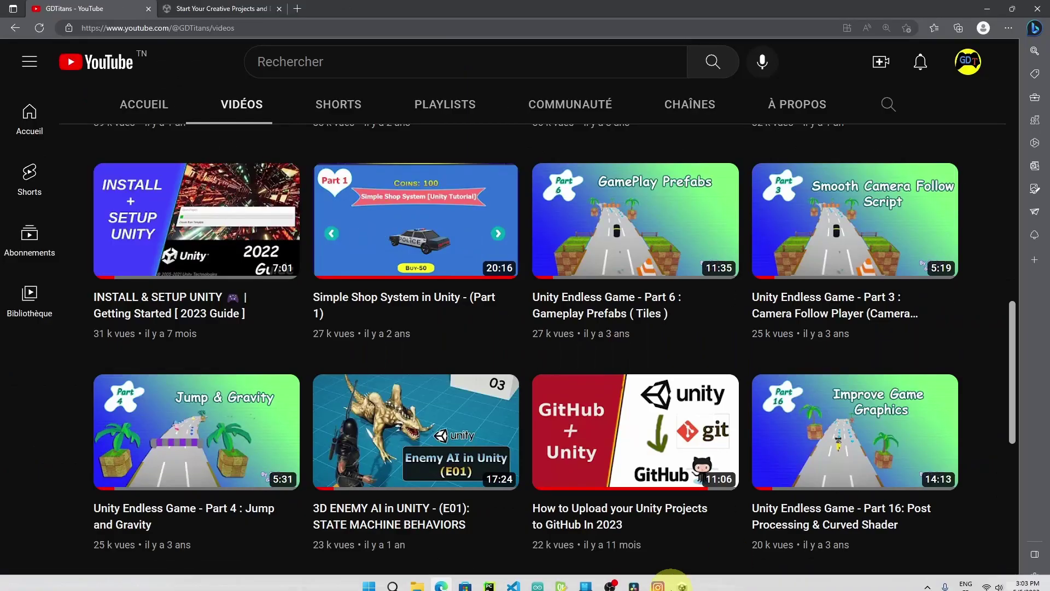
# Launch Unity Hub and start a new project from the 3D (URP) template
pyautogui.click(682, 581)
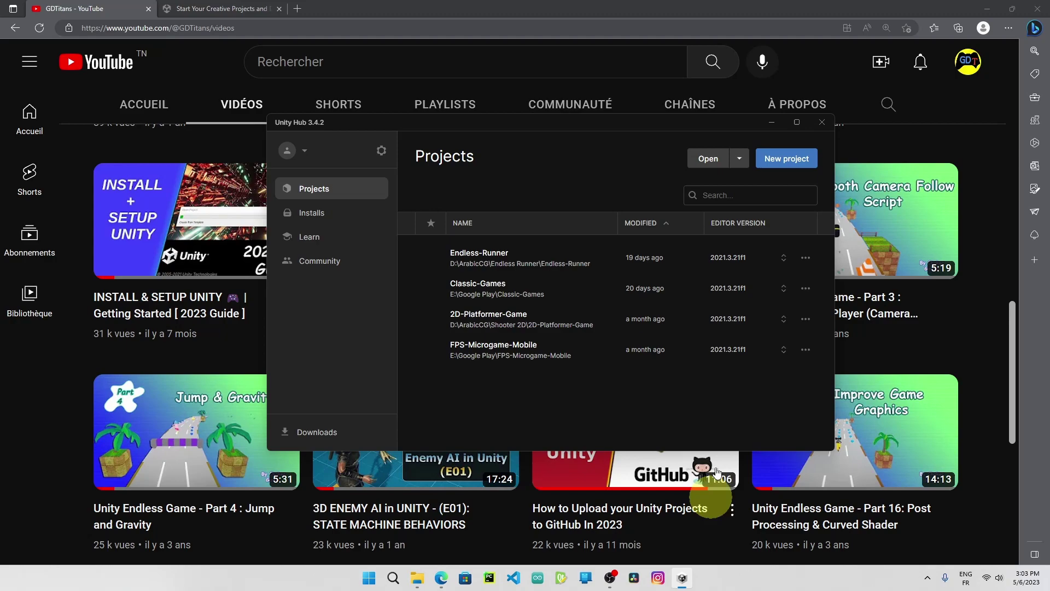
pyautogui.click(986, 8)
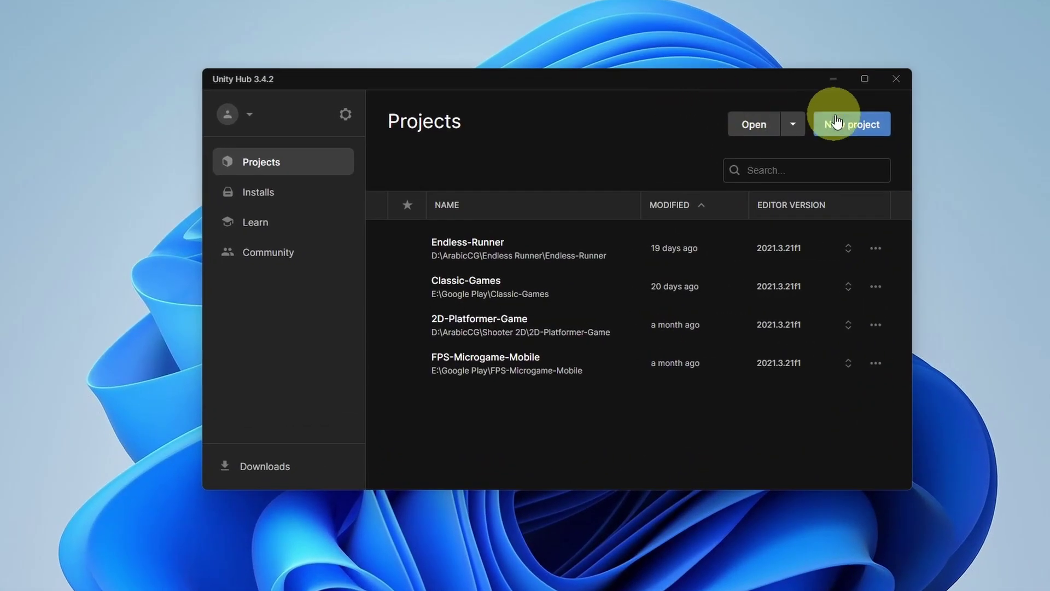
pyautogui.click(835, 122)
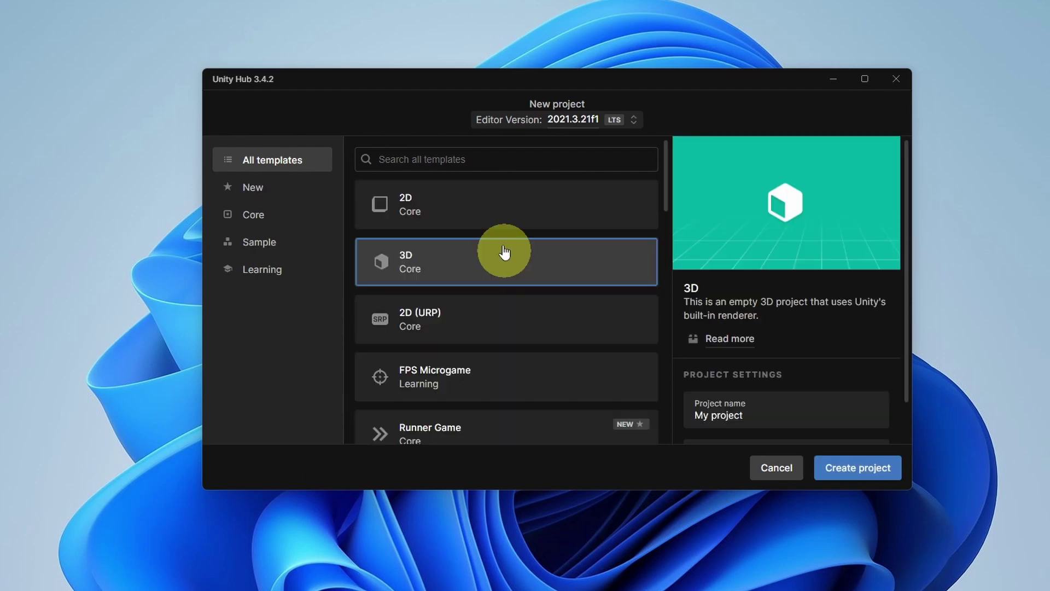
pyautogui.click(454, 217)
pyautogui.click(457, 263)
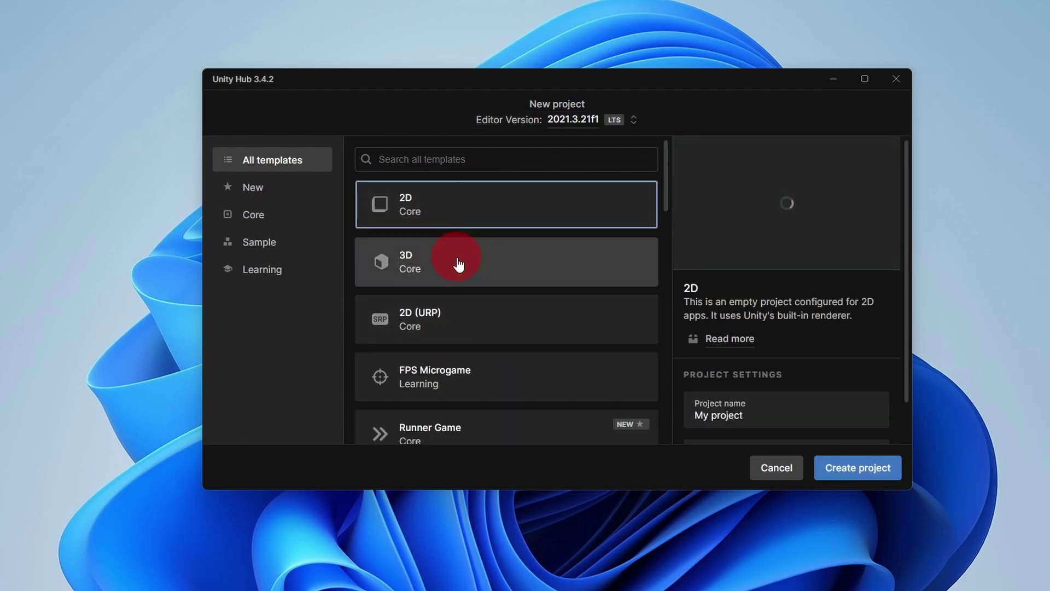
pyautogui.scroll(-5, 481, 276)
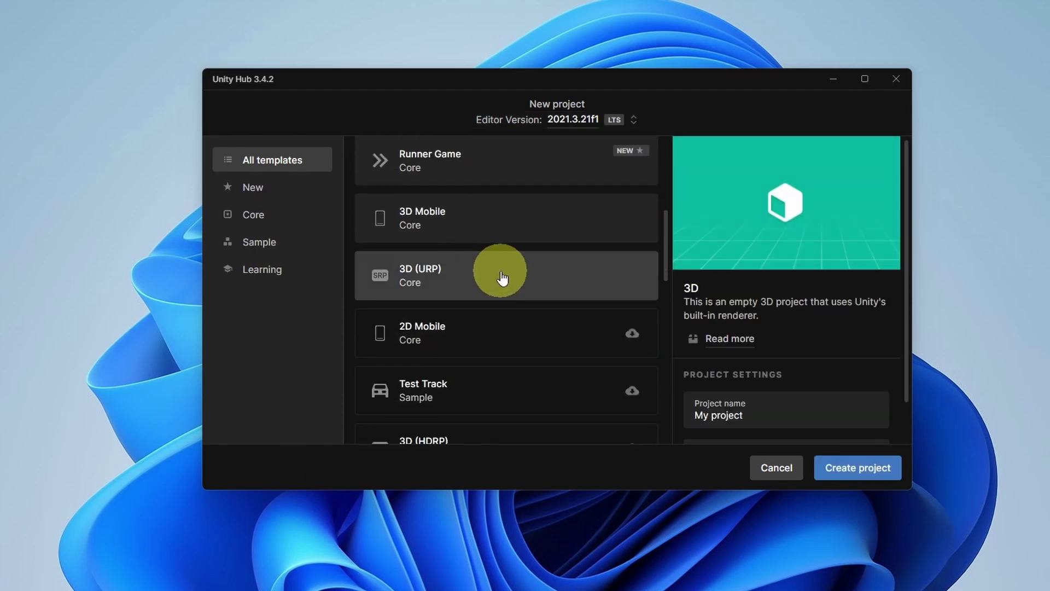
pyautogui.click(458, 284)
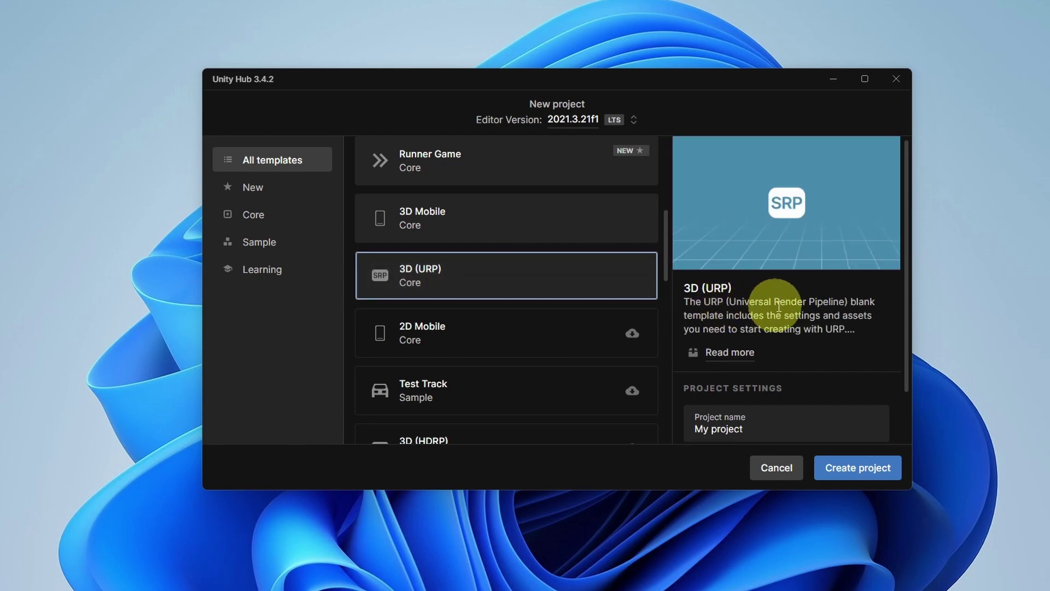
# Name it Best-Endless-Runner in the Endless Runner (Remake) folder on drive D and create it
pyautogui.scroll(-2, 797, 307)
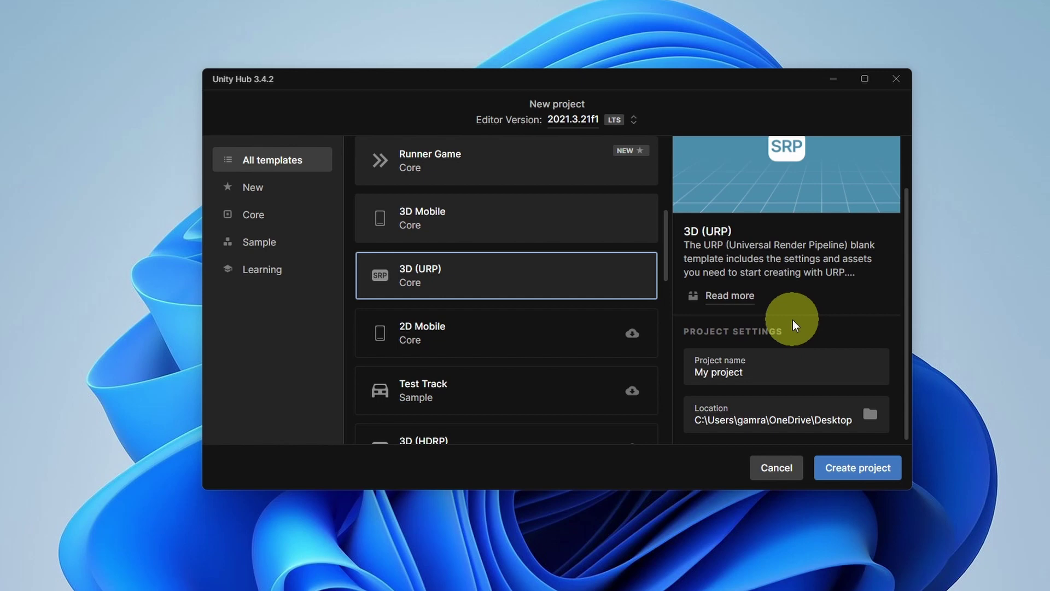
pyautogui.moveTo(780, 370); pyautogui.dragTo(696, 376)
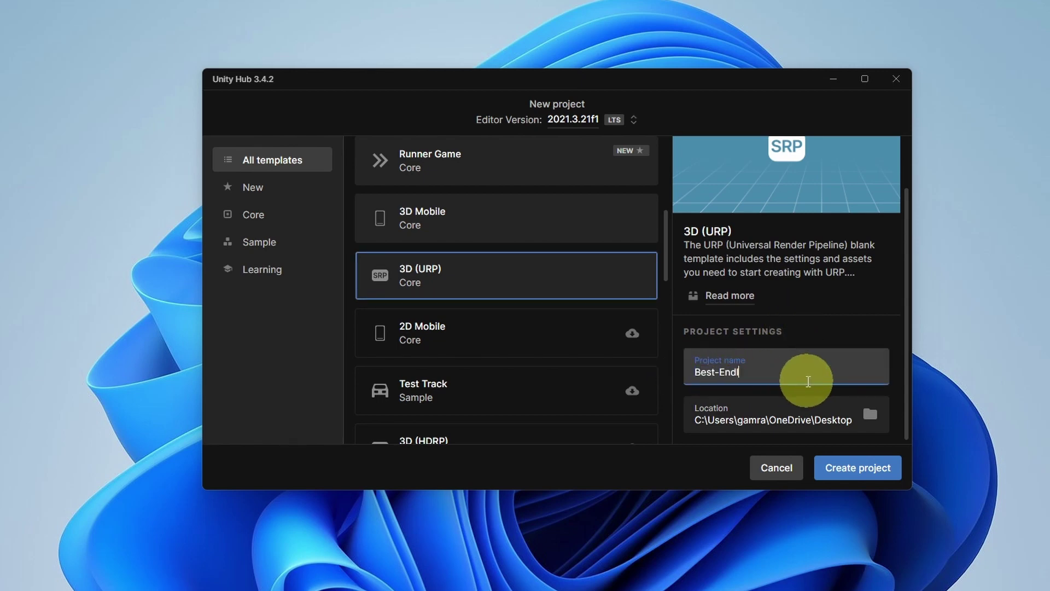
pyautogui.click(868, 414)
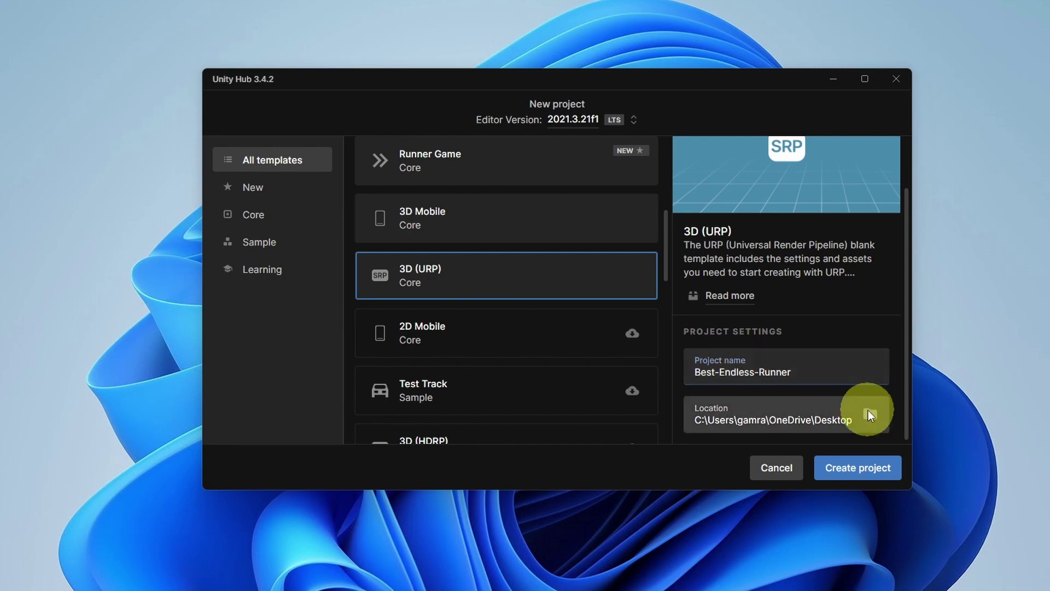
pyautogui.click(736, 415)
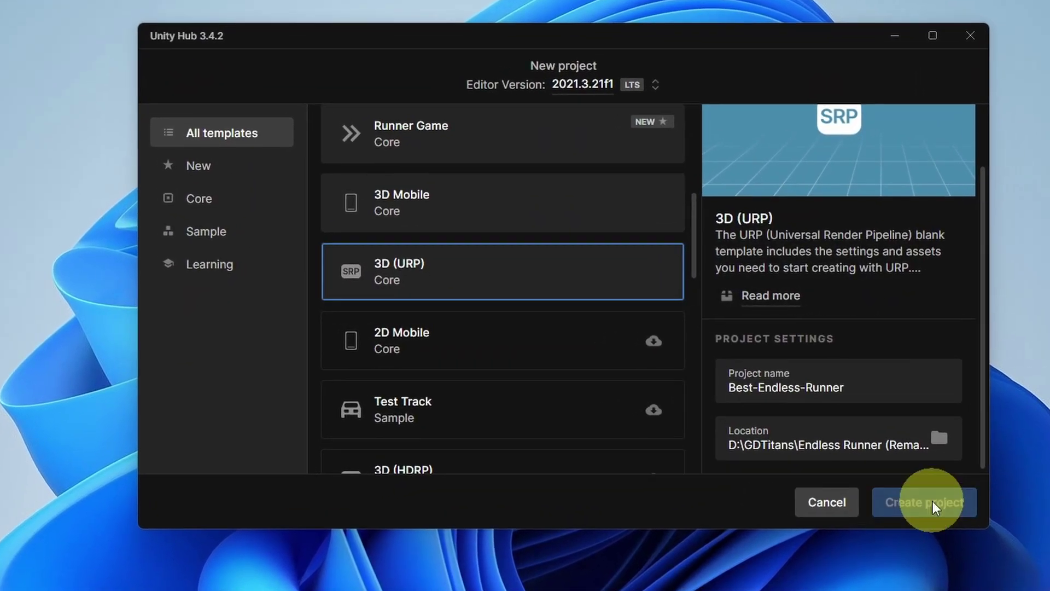
pyautogui.click(933, 501)
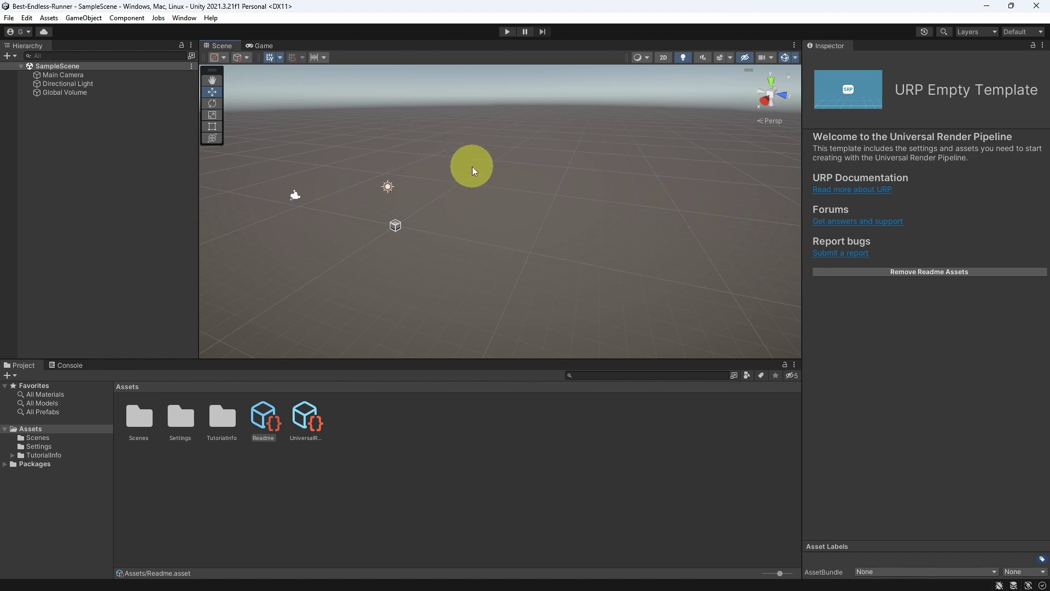
# Orbit, zoom and pan the Scene view around the camera and light toward the grid's horizon
pyautogui.moveTo(473, 171); pyautogui.dragTo(520, 221, button='right')
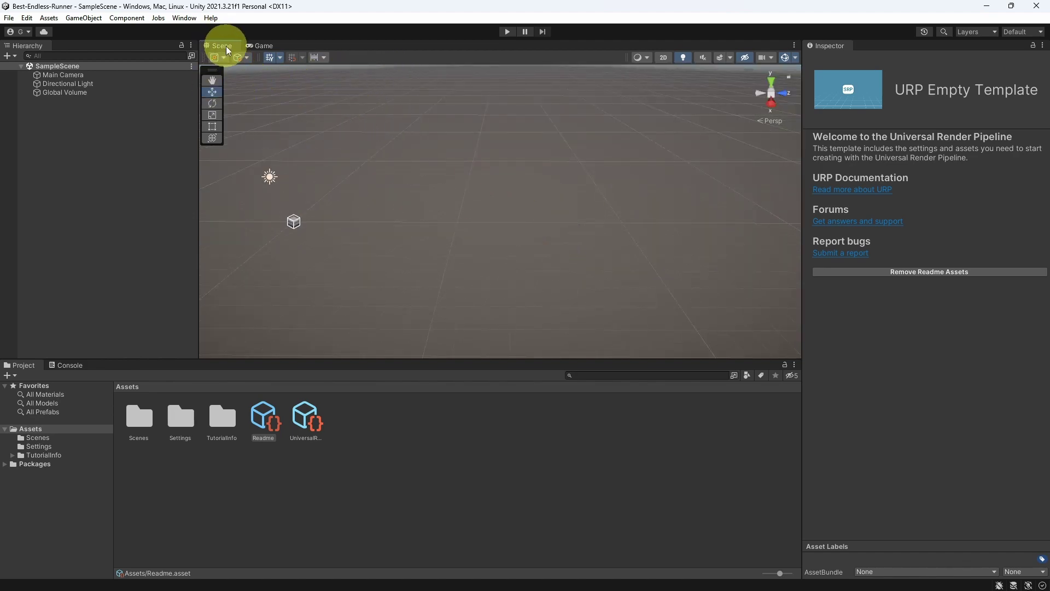
pyautogui.moveTo(331, 186); pyautogui.dragTo(511, 240, button='right')
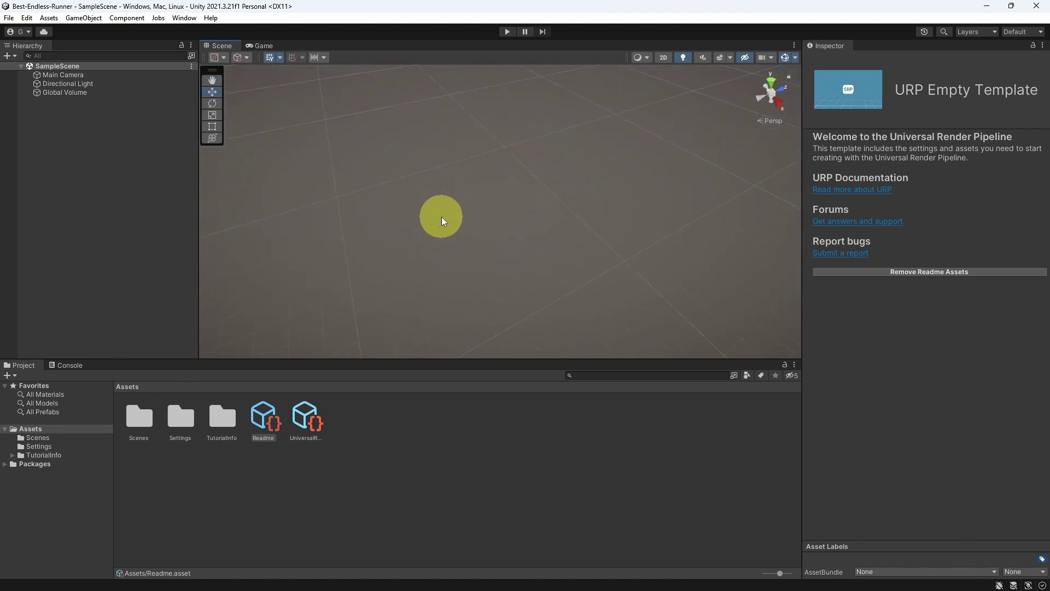
pyautogui.scroll(-5, 487, 235)
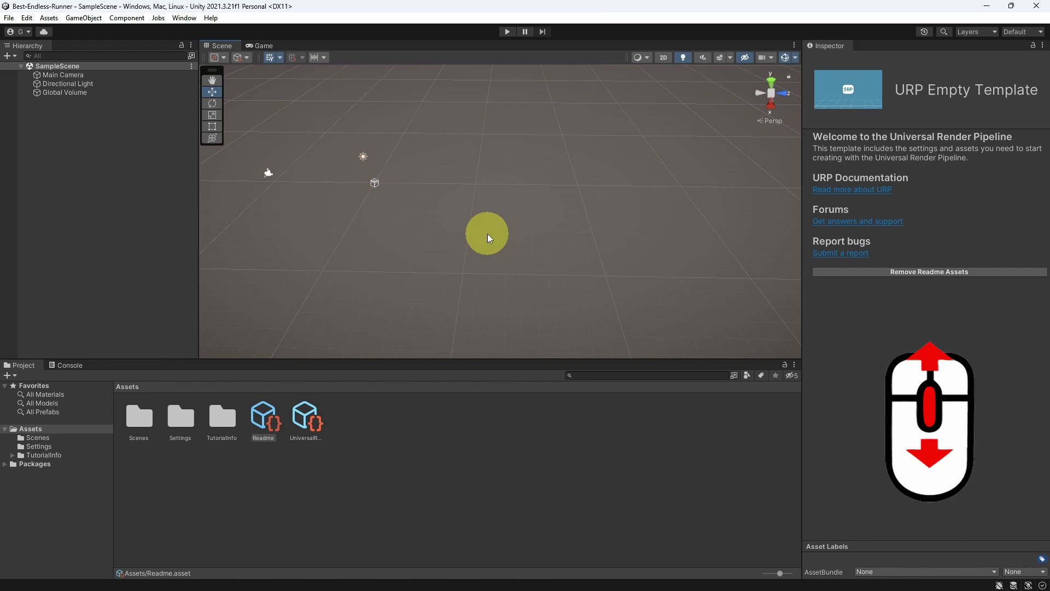
pyautogui.scroll(-4, 488, 238)
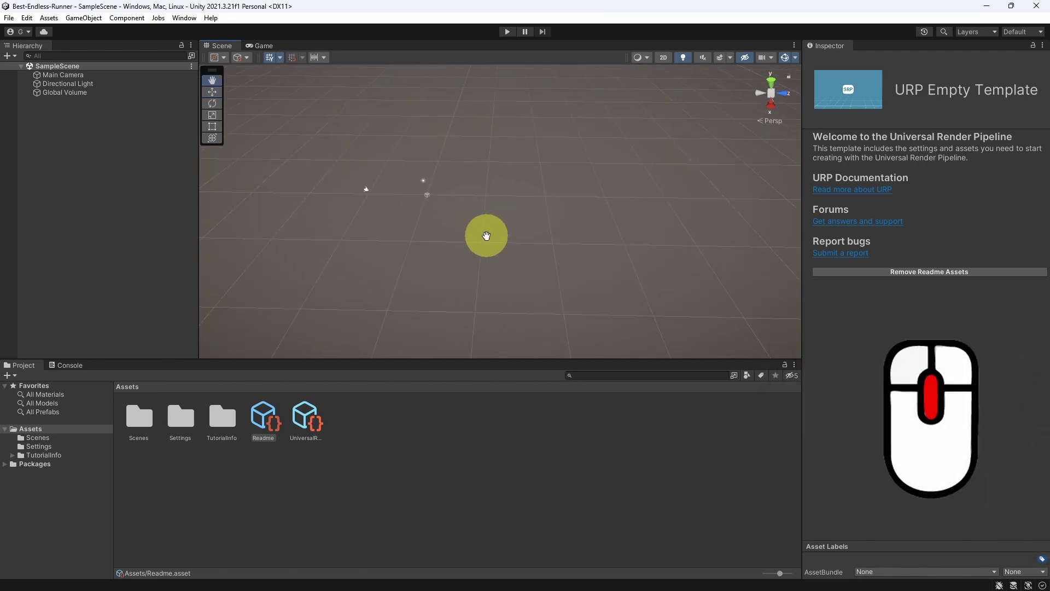
pyautogui.moveTo(485, 235); pyautogui.dragTo(417, 166, button='middle')
pyautogui.moveTo(640, 150); pyautogui.dragTo(413, 219, button='middle')
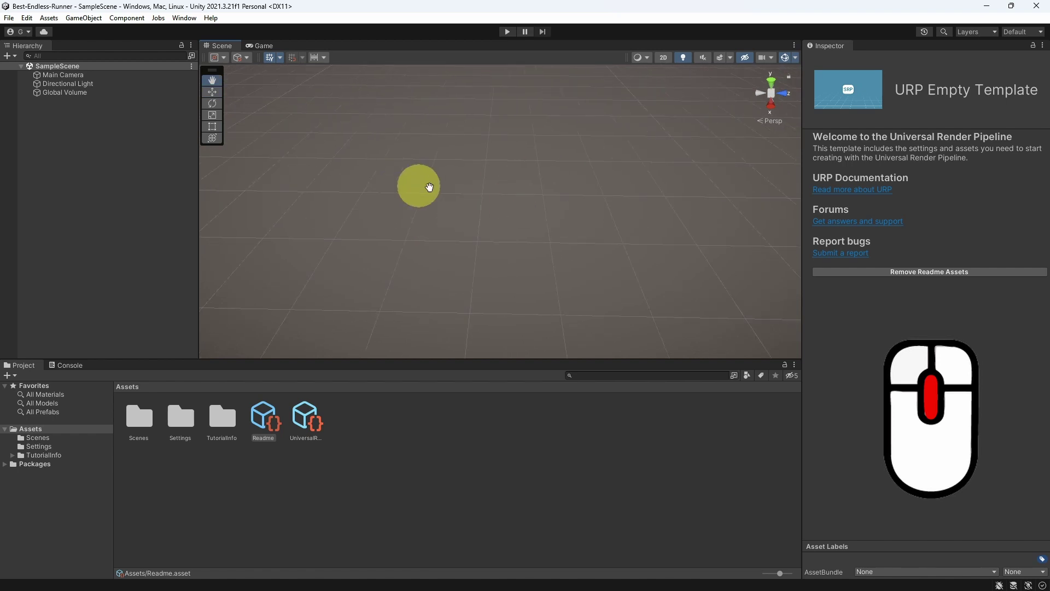
pyautogui.moveTo(417, 183); pyautogui.dragTo(525, 227, button='middle')
pyautogui.moveTo(525, 227); pyautogui.dragTo(507, 195, button='right')
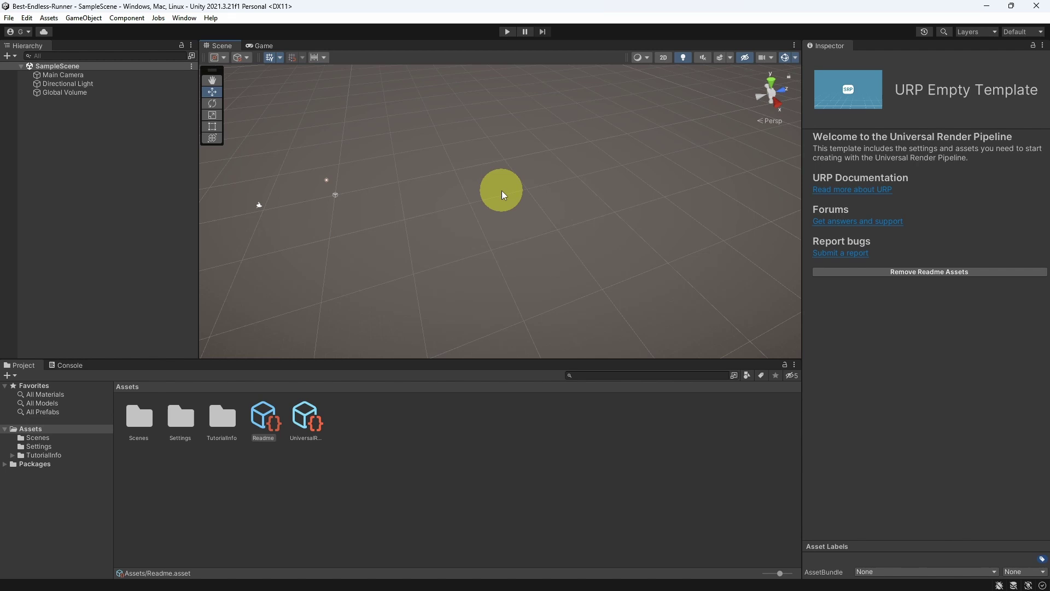
pyautogui.scroll(-2, 492, 195)
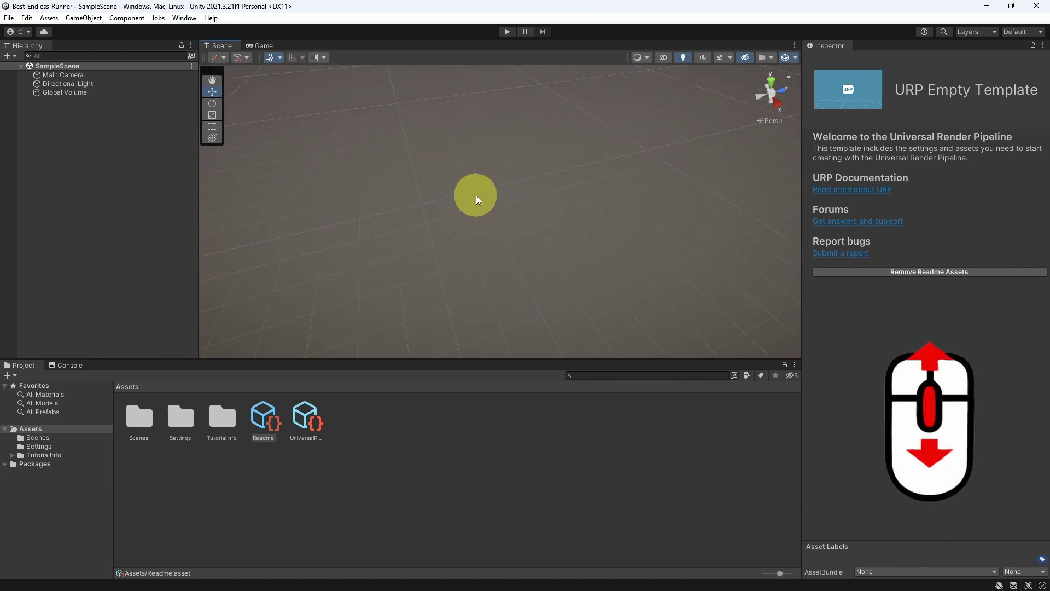
pyautogui.moveTo(497, 198); pyautogui.dragTo(504, 251, button='middle')
pyautogui.moveTo(504, 251); pyautogui.dragTo(638, 234, button='right')
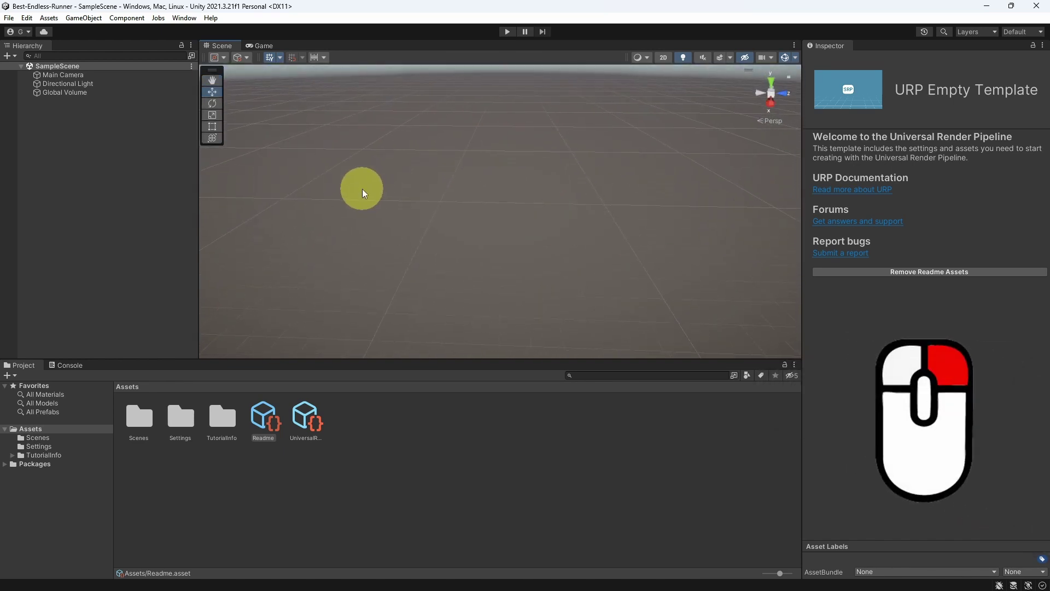
# Show the Game view, then switch the editor to the 2 by 3 layout
pyautogui.click(265, 47)
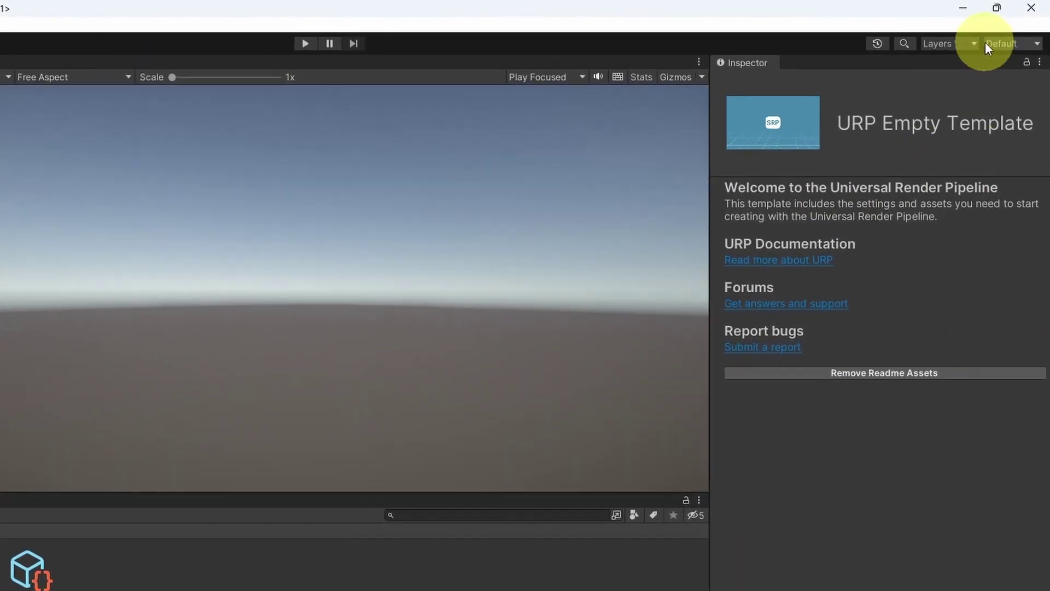
pyautogui.click(1012, 44)
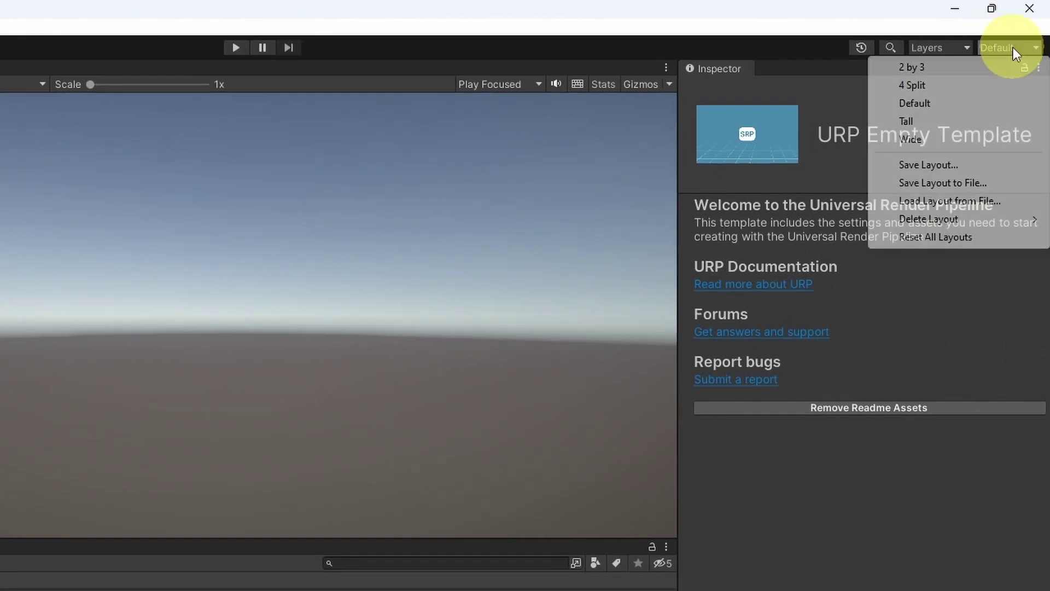
pyautogui.click(944, 67)
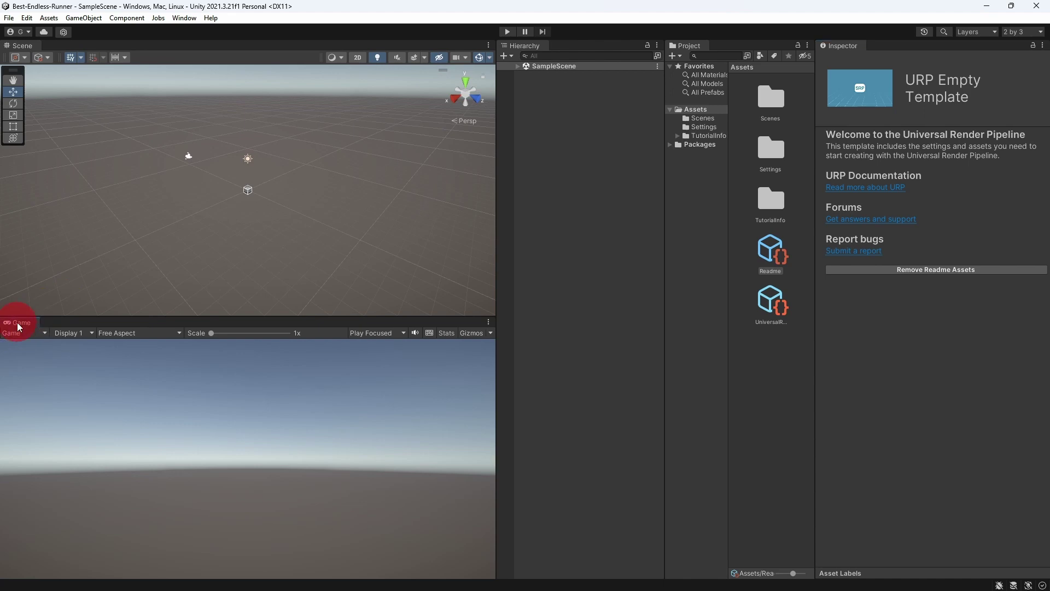
# Dock Game beside Scene, narrow it to a portrait shape, and widen the Project panel
pyautogui.moveTo(19, 323); pyautogui.dragTo(62, 60)
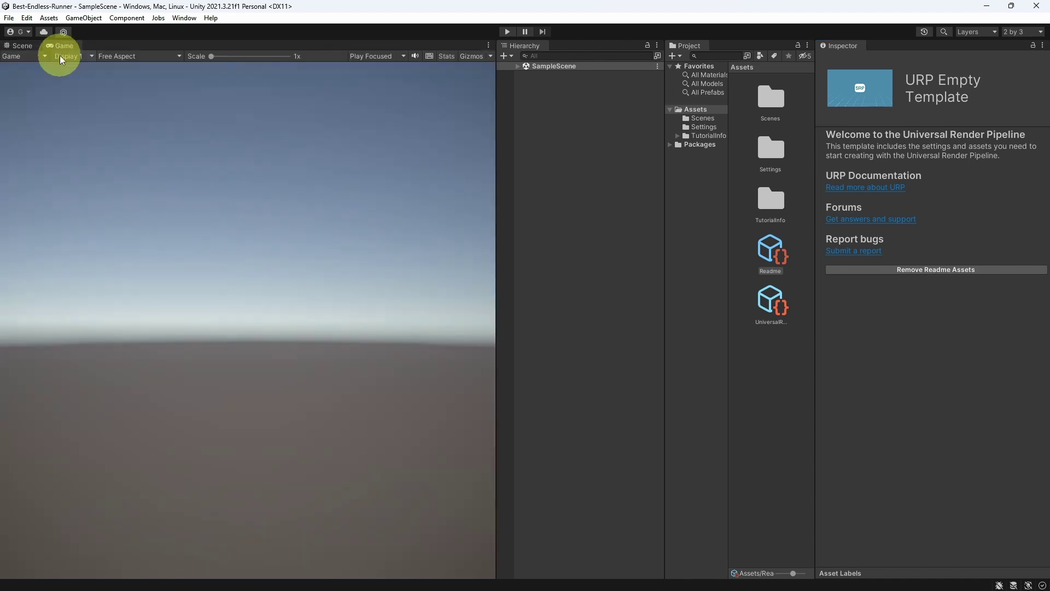
pyautogui.moveTo(496, 240); pyautogui.dragTo(284, 243)
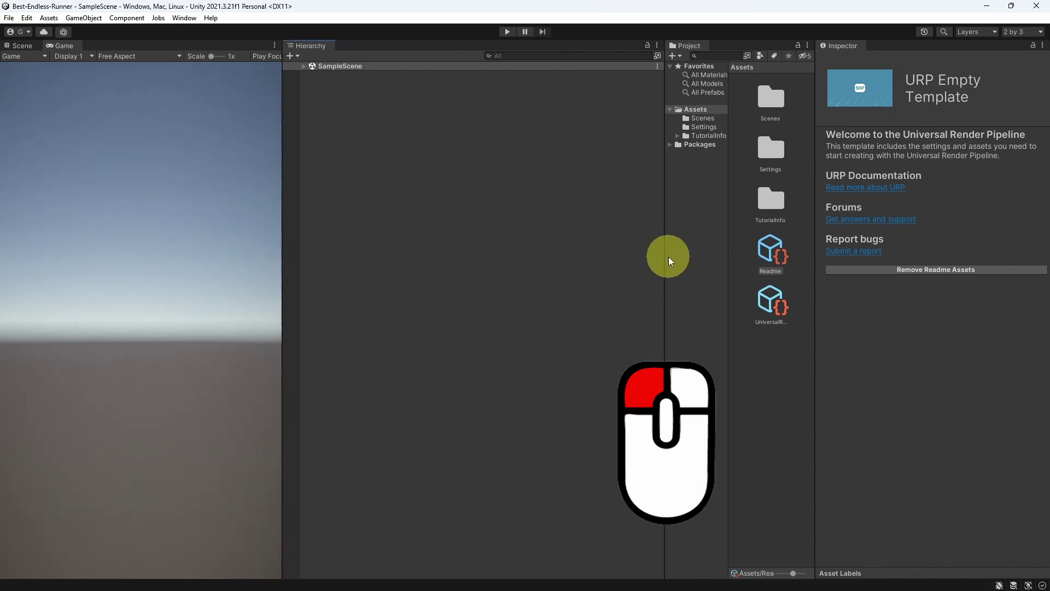
pyautogui.moveTo(664, 258); pyautogui.dragTo(466, 261)
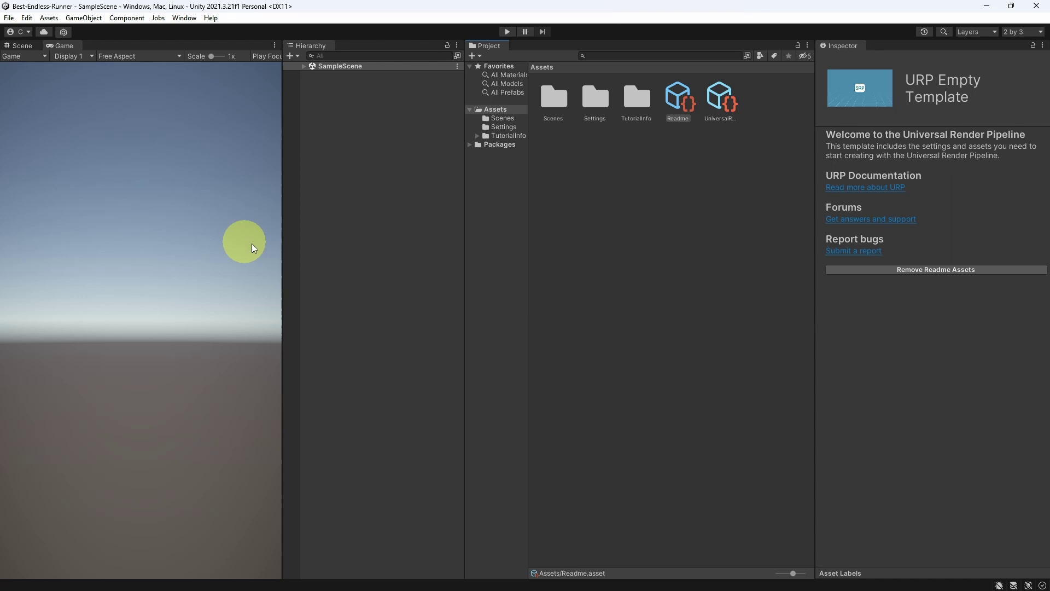
pyautogui.moveTo(281, 245); pyautogui.dragTo(292, 246)
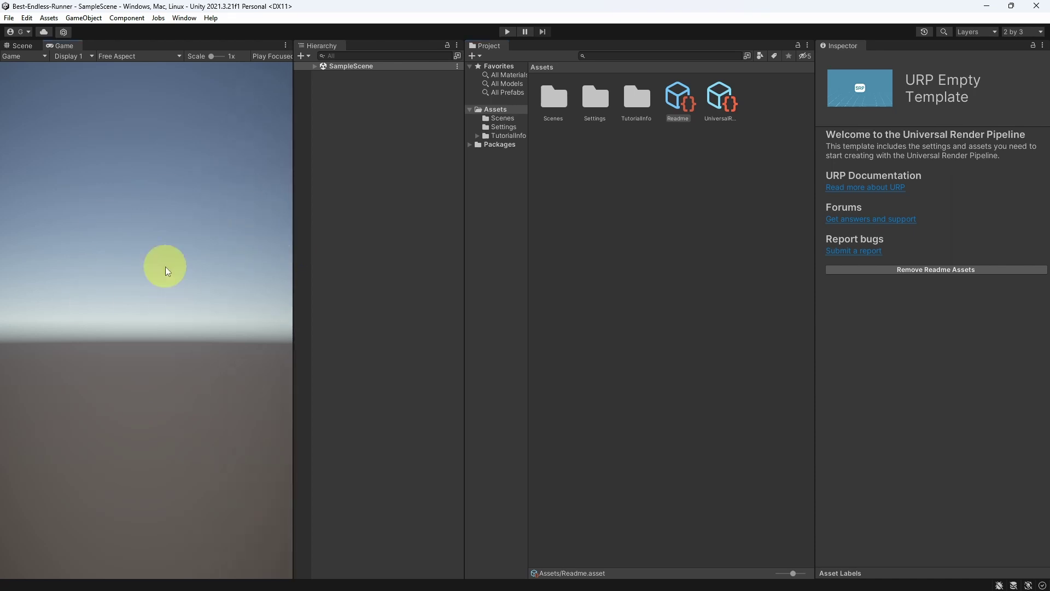
# Expand SampleScene and select Main Camera, with the Scene view shown
pyautogui.click(315, 66)
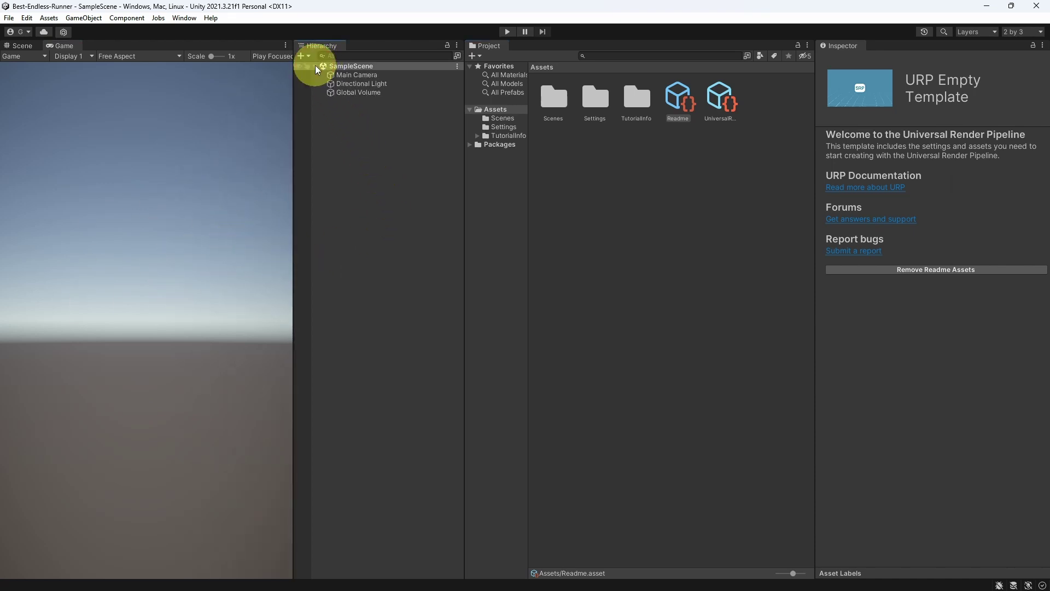
pyautogui.click(363, 75)
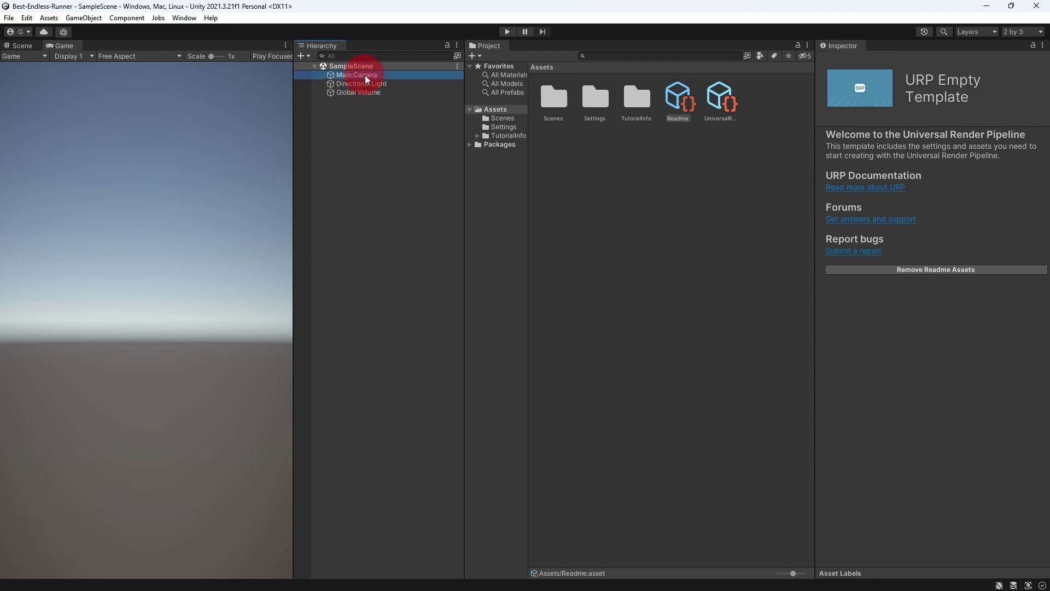
pyautogui.click(33, 46)
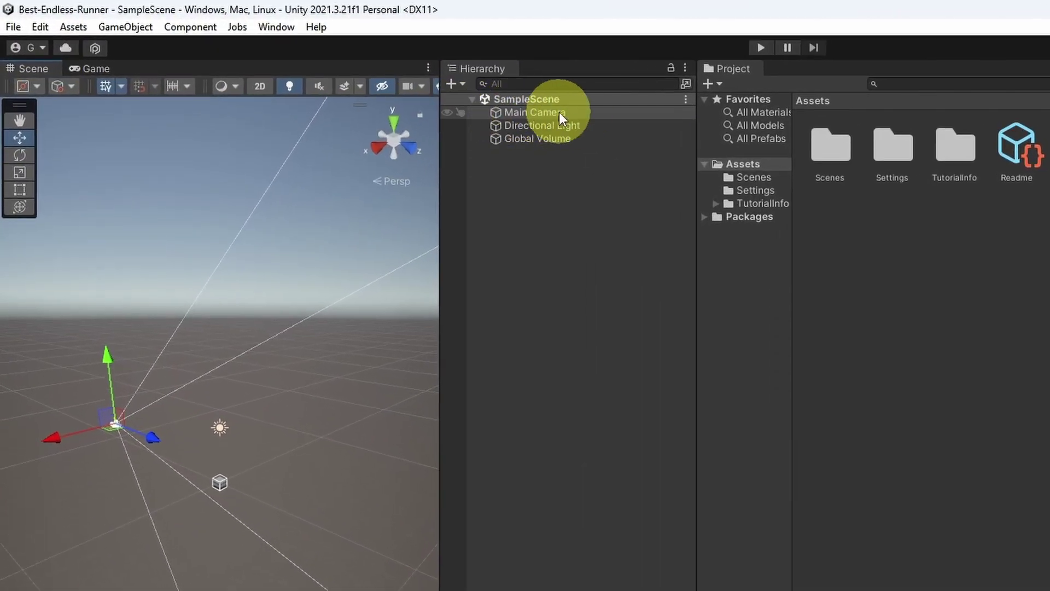
pyautogui.click(559, 112)
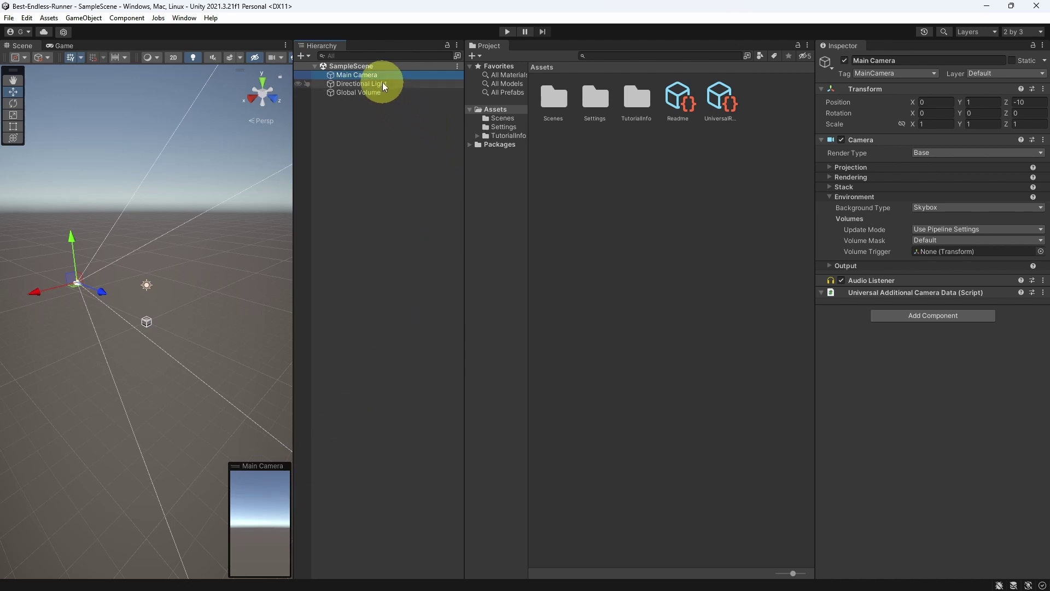
# Inspect Directional Light and Global Volume, then reselect Main Camera to preview its view
pyautogui.click(363, 83)
pyautogui.moveTo(196, 264); pyautogui.dragTo(153, 261, button='right')
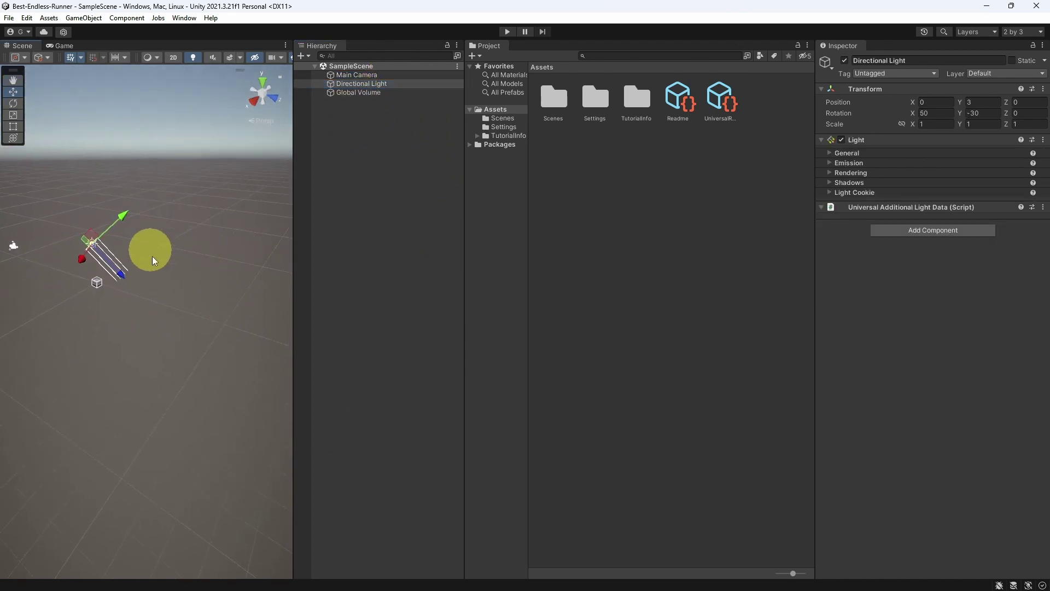
pyautogui.click(374, 94)
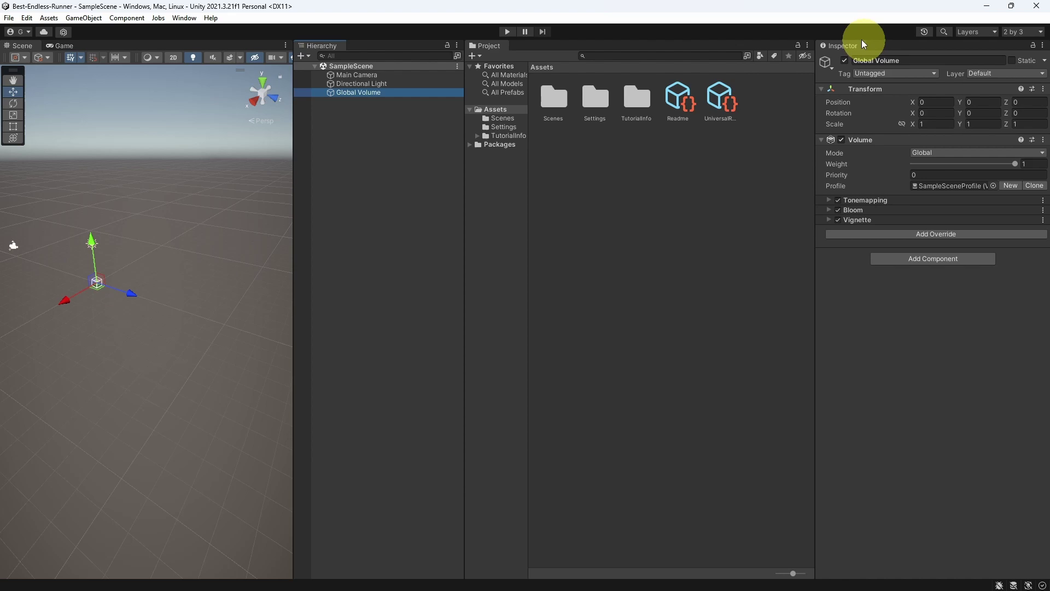
pyautogui.moveTo(369, 94); pyautogui.dragTo(366, 77)
pyautogui.click(366, 77)
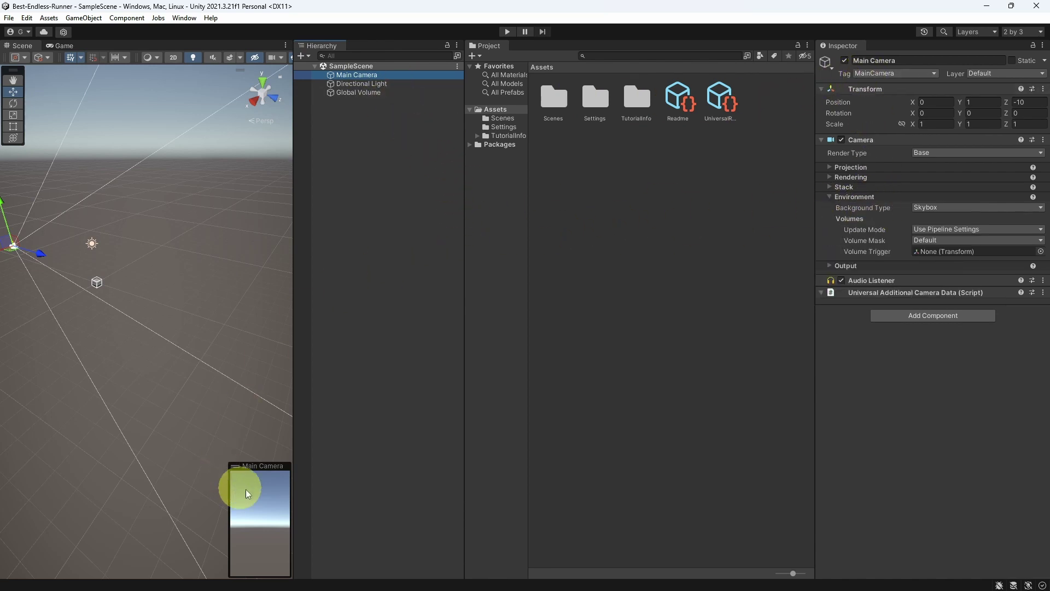
# Set Main Camera's Background Type to Solid Color, bright blue 3483FF, viewed in Game view
pyautogui.click(65, 46)
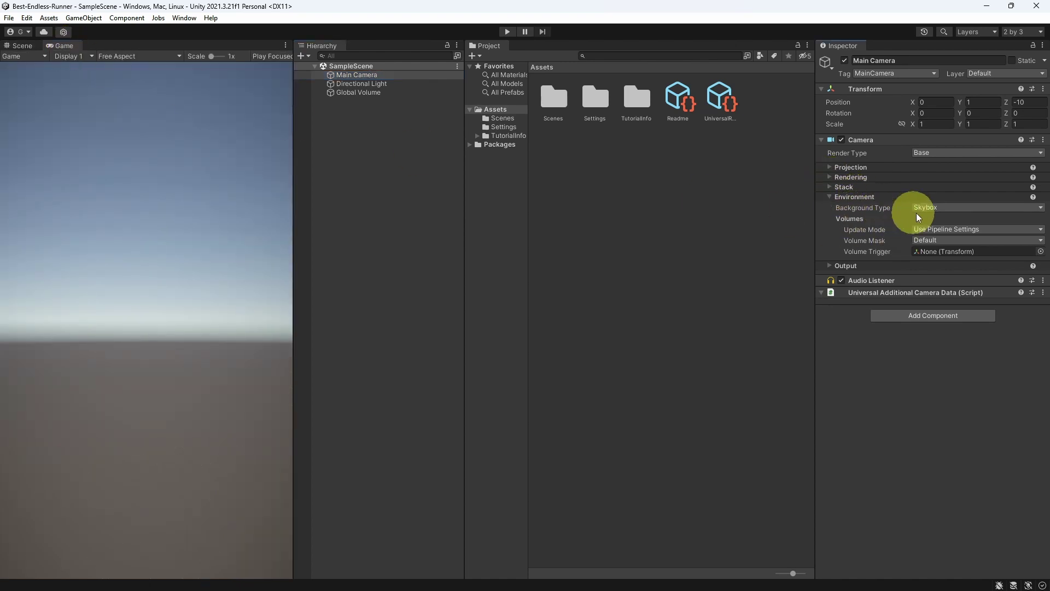
pyautogui.click(934, 208)
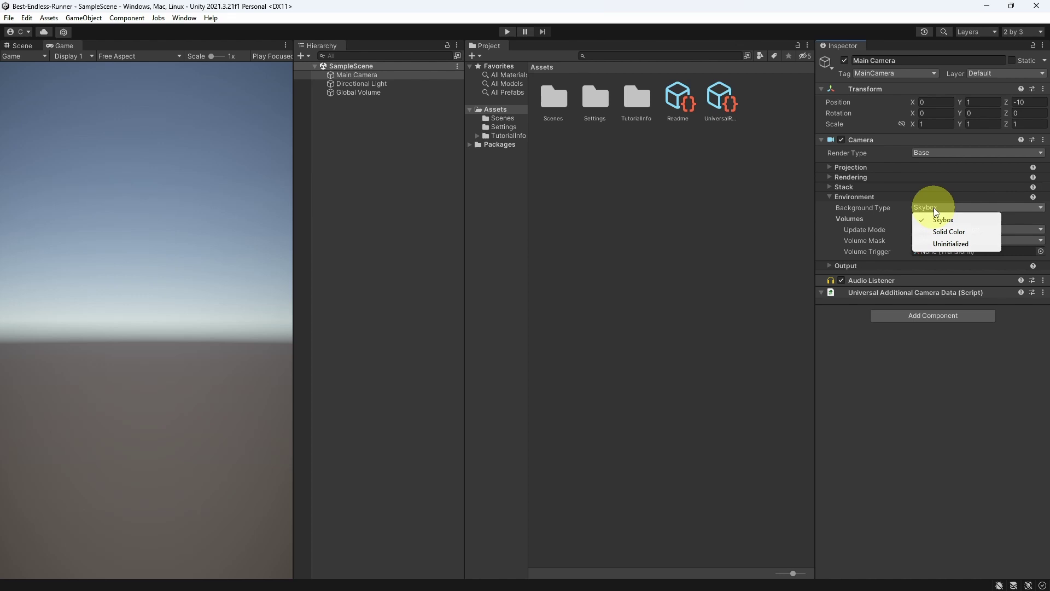
pyautogui.click(939, 231)
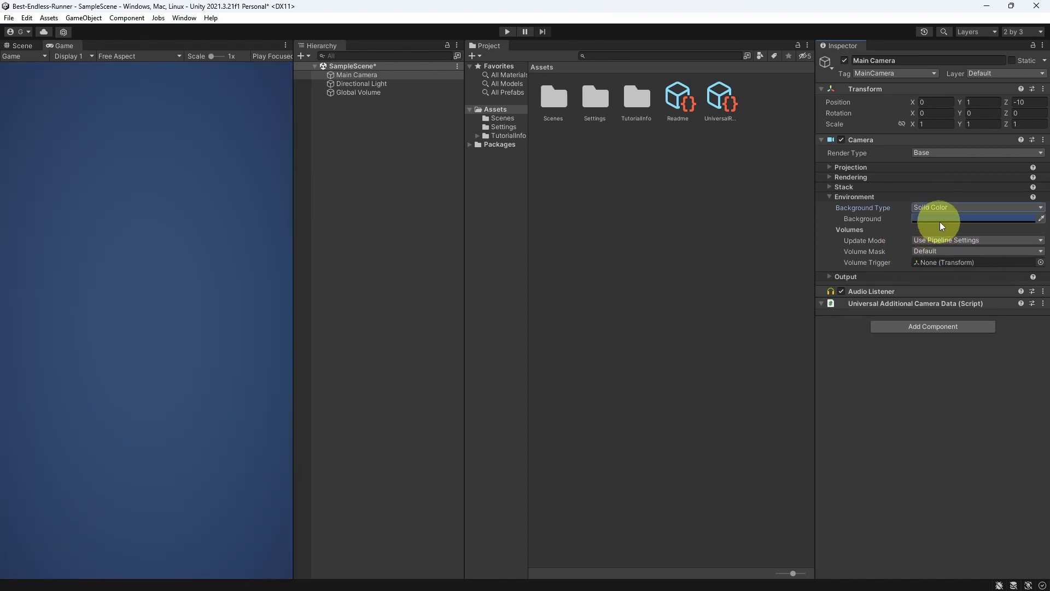
pyautogui.click(941, 219)
pyautogui.moveTo(989, 285); pyautogui.dragTo(999, 270)
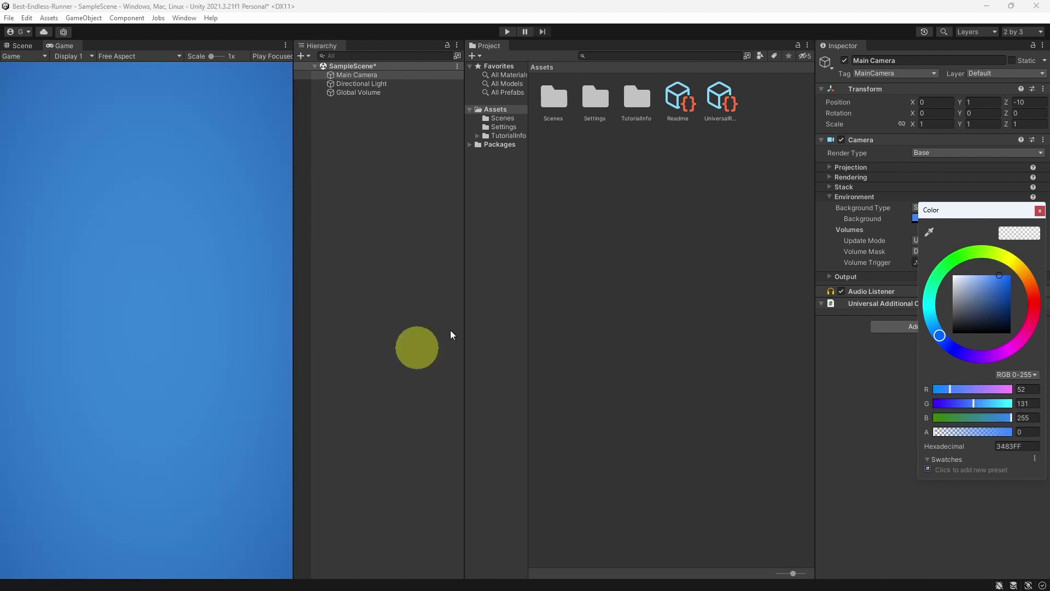
pyautogui.click(1039, 211)
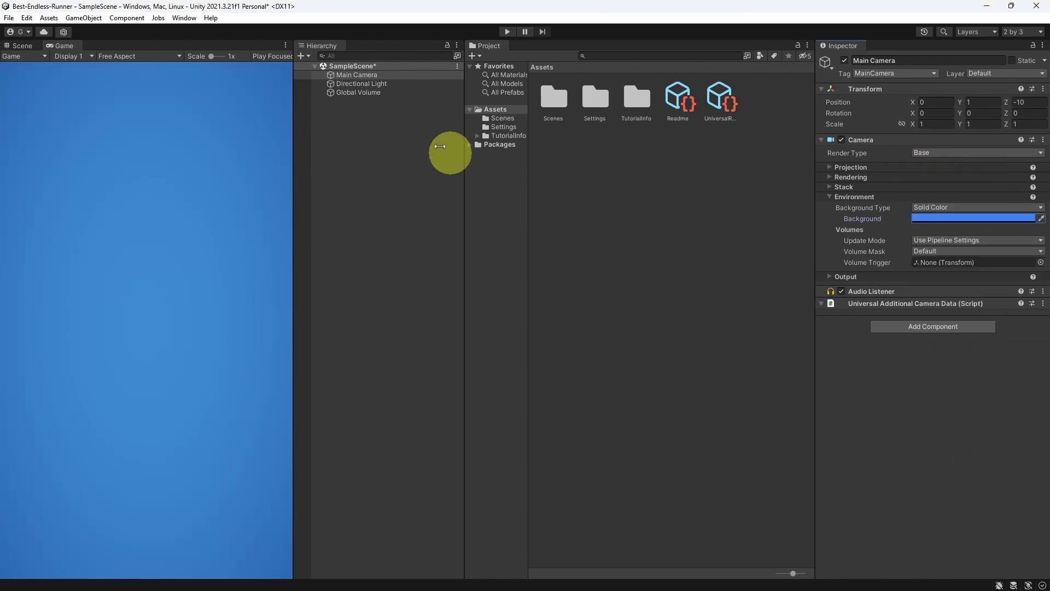
# Check Directional Light's Emission settings, leaving Intensity at 2, then collapse Emission
pyautogui.click(373, 85)
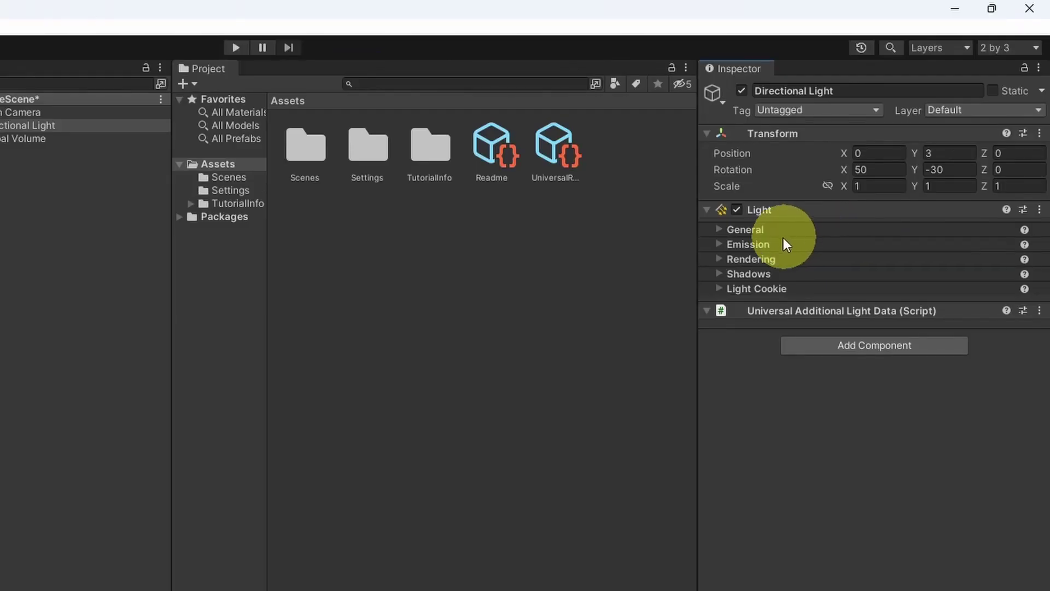
pyautogui.click(771, 245)
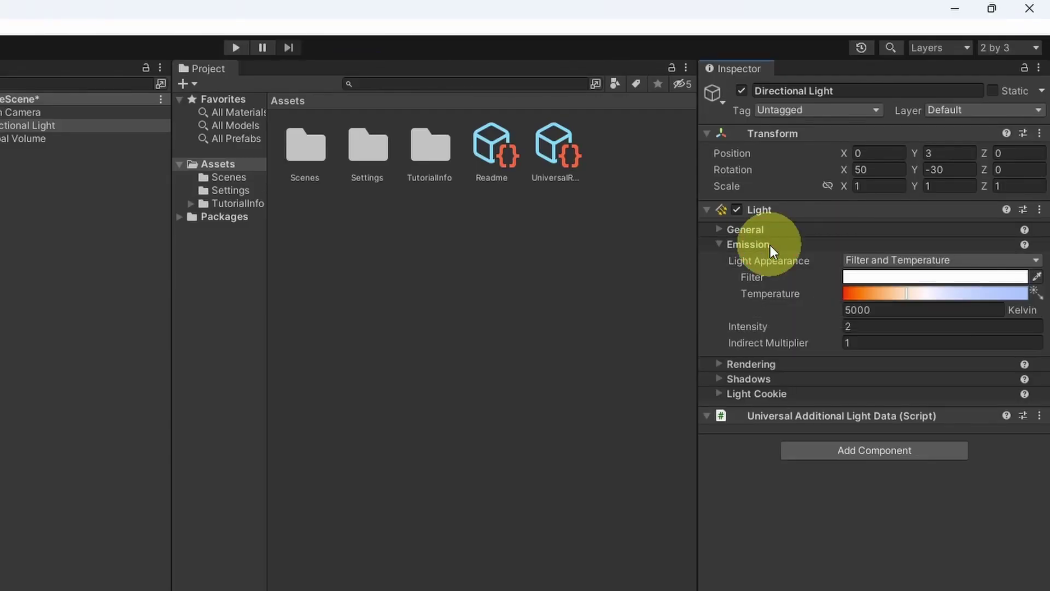
pyautogui.click(875, 329)
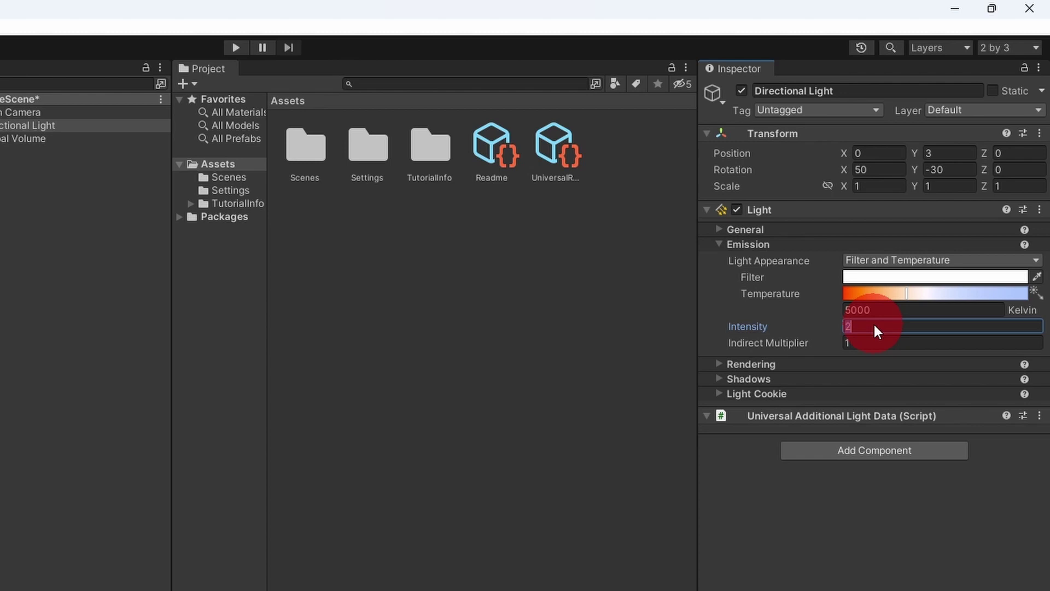
pyautogui.click(882, 325)
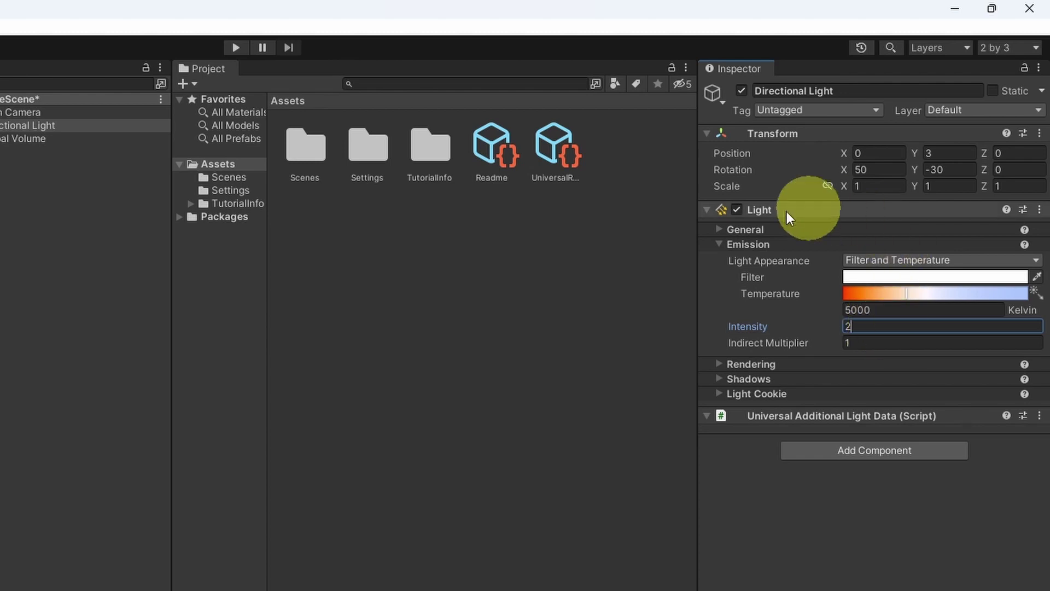
pyautogui.click(796, 244)
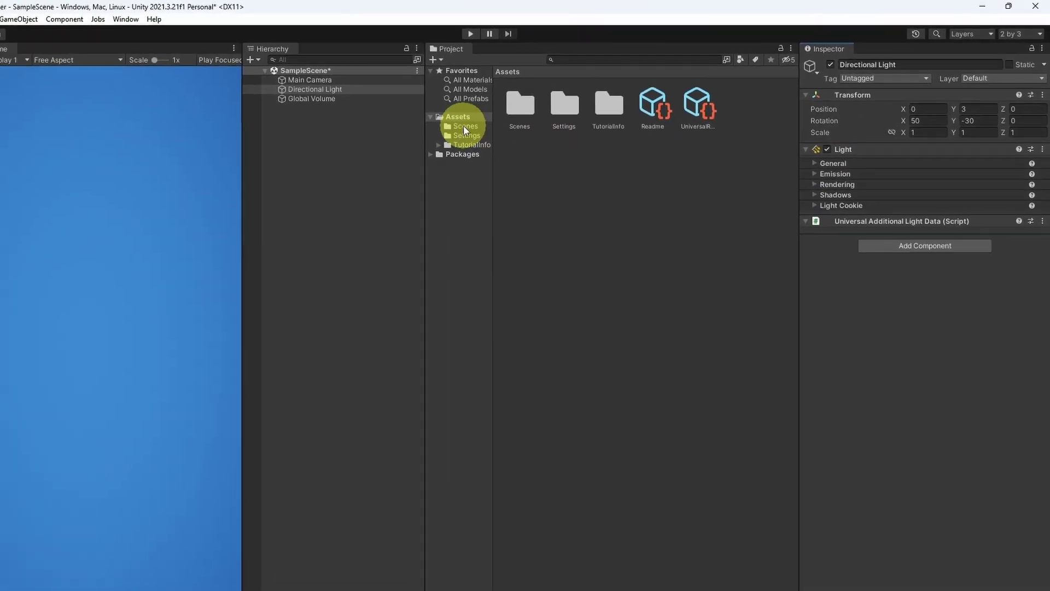
# Select Global Volume to show its Tonemapping, Bloom and Vignette overrides
pyautogui.click(366, 91)
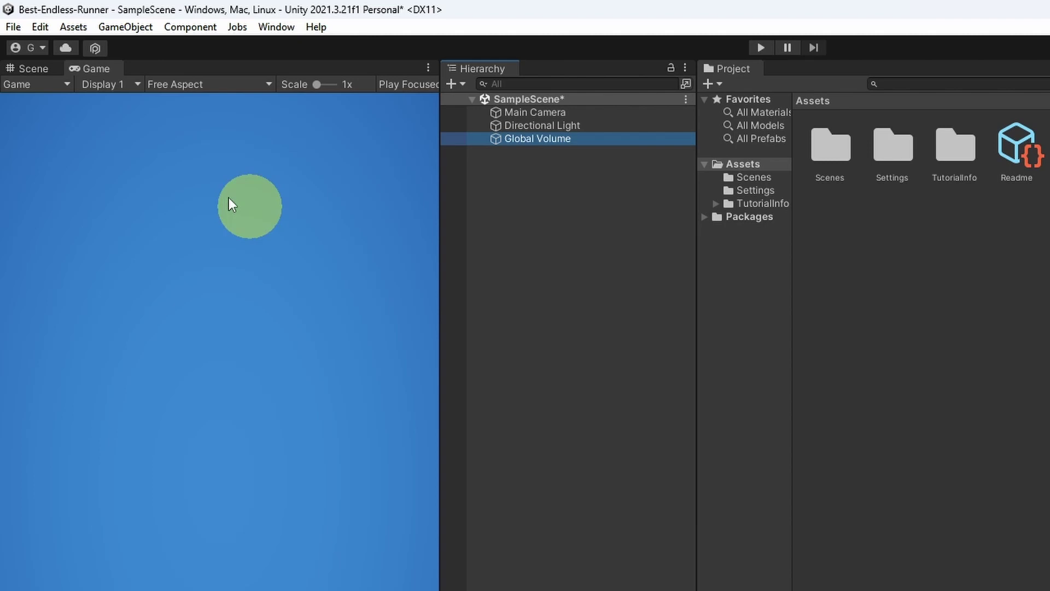
# Save SampleScene and the whole project, then close the Unity editor
pyautogui.click(21, 31)
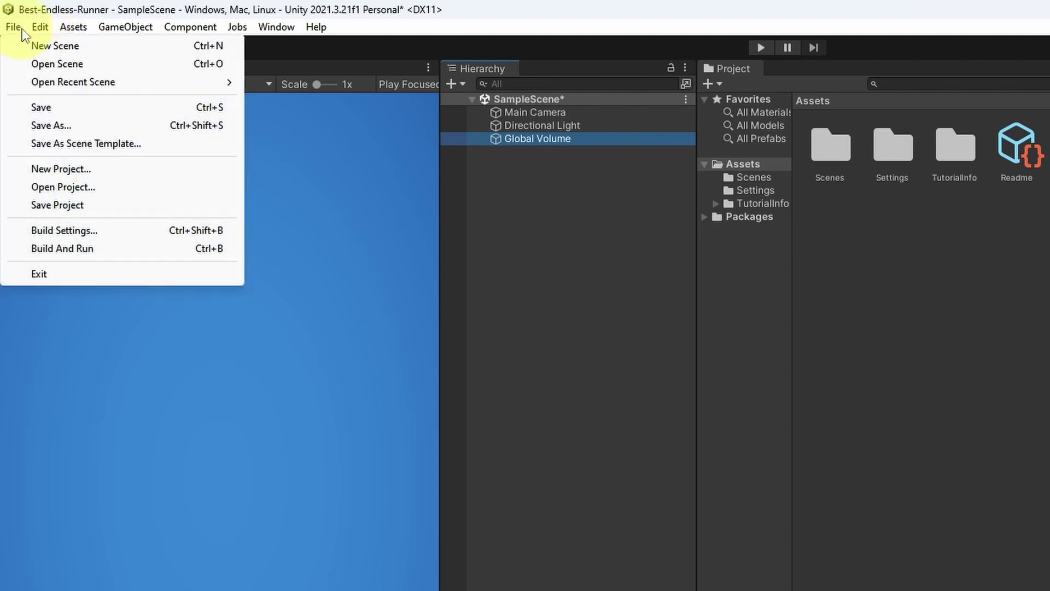
pyautogui.click(56, 109)
pyautogui.click(13, 27)
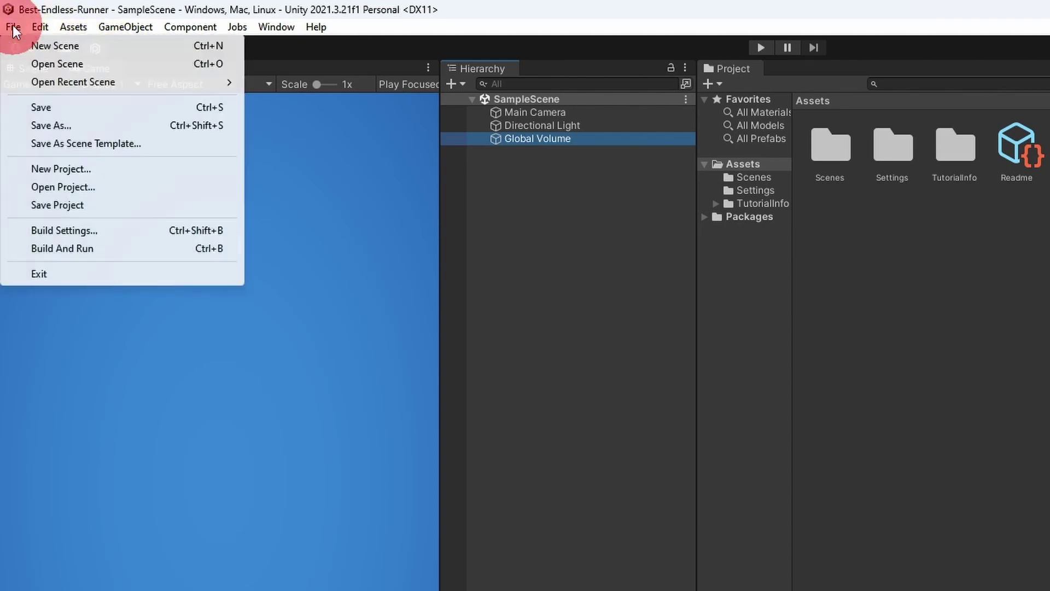
pyautogui.click(114, 205)
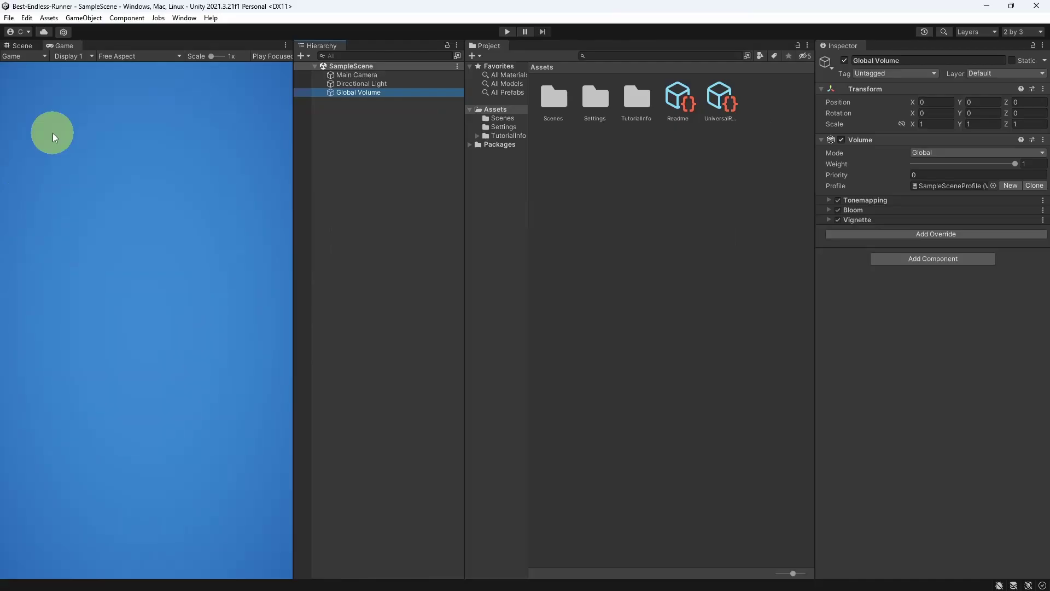
pyautogui.click(1037, 6)
# Close the Unity Hub window, with Best-Endless-Runner listed under Projects
pyautogui.click(809, 129)
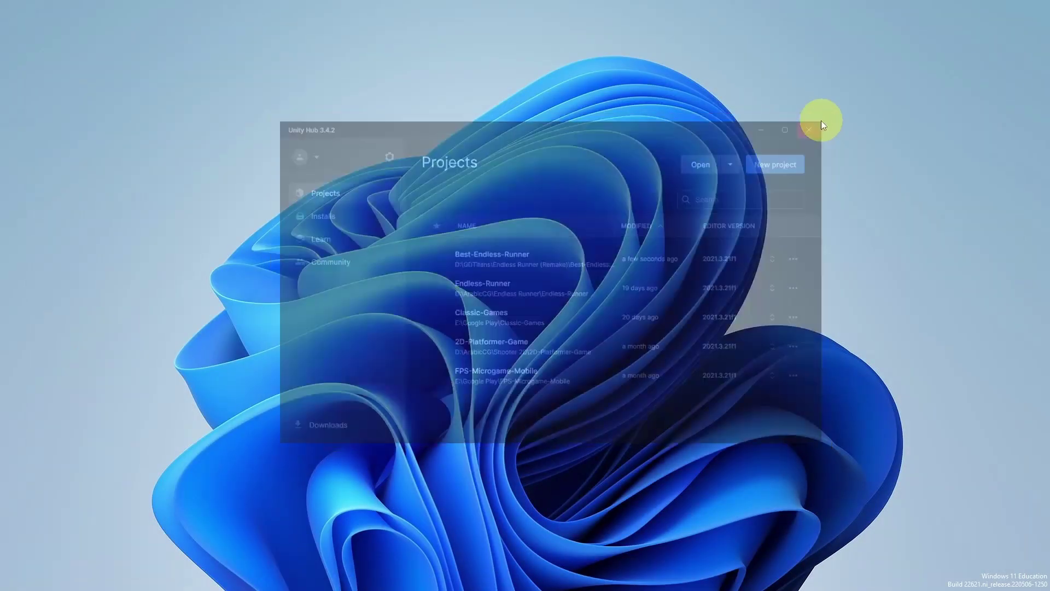